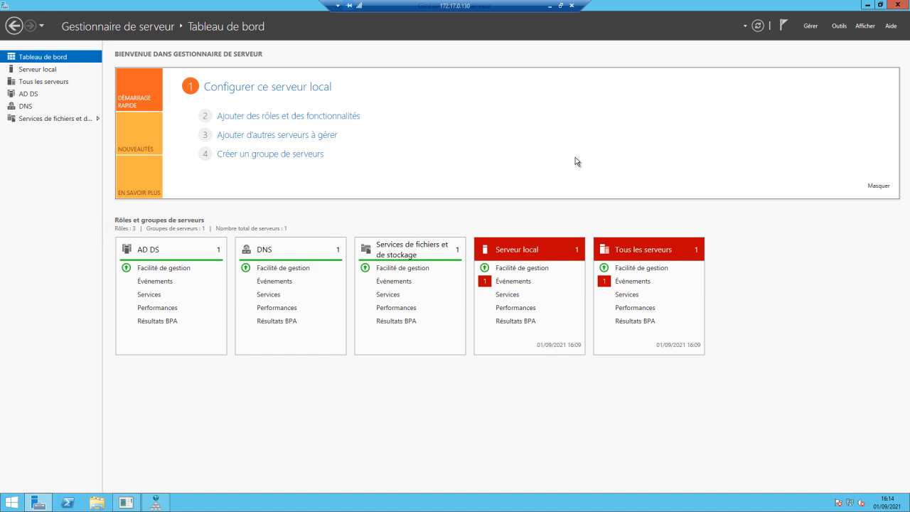
Open the DNS manager and expand server 242-DC1's forward lookup zones down to the contents of 242informatic.local.
{"action": "left_click", "coordinate": [837, 27]}
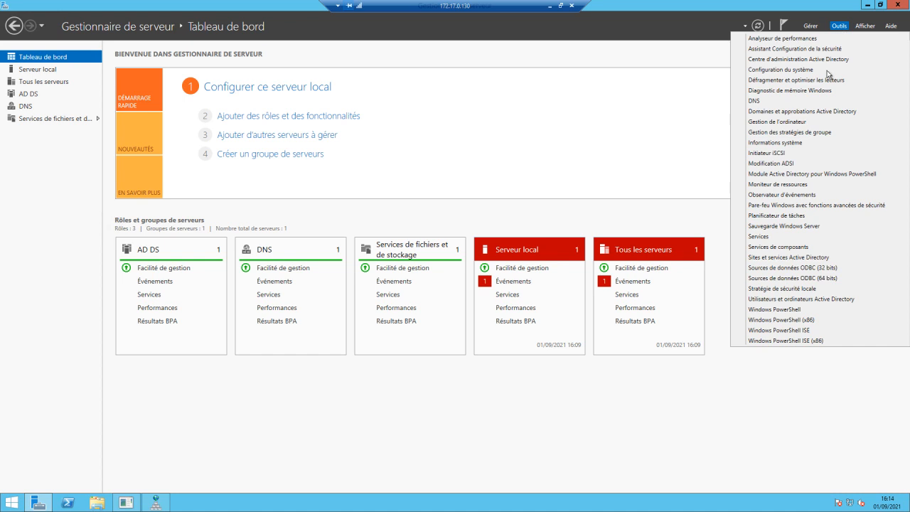
{"action": "left_click", "coordinate": [759, 104]}
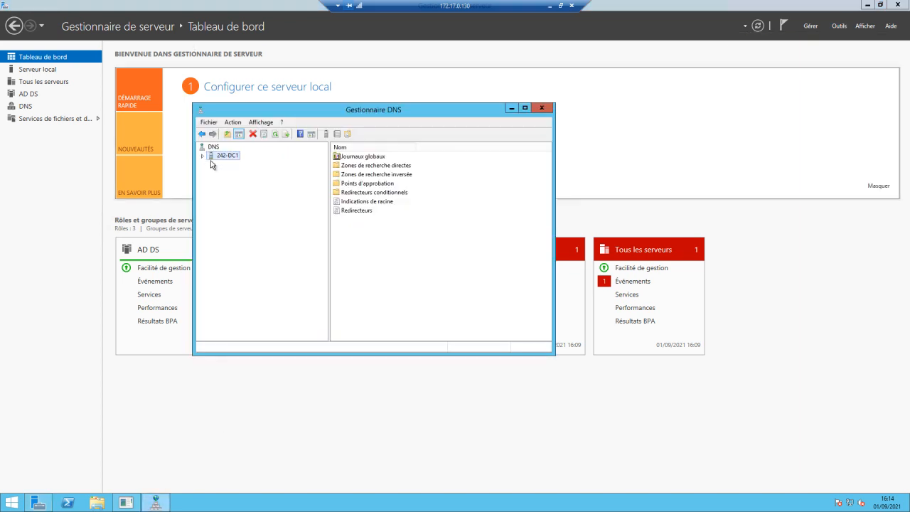
{"action": "left_click", "coordinate": [202, 156]}
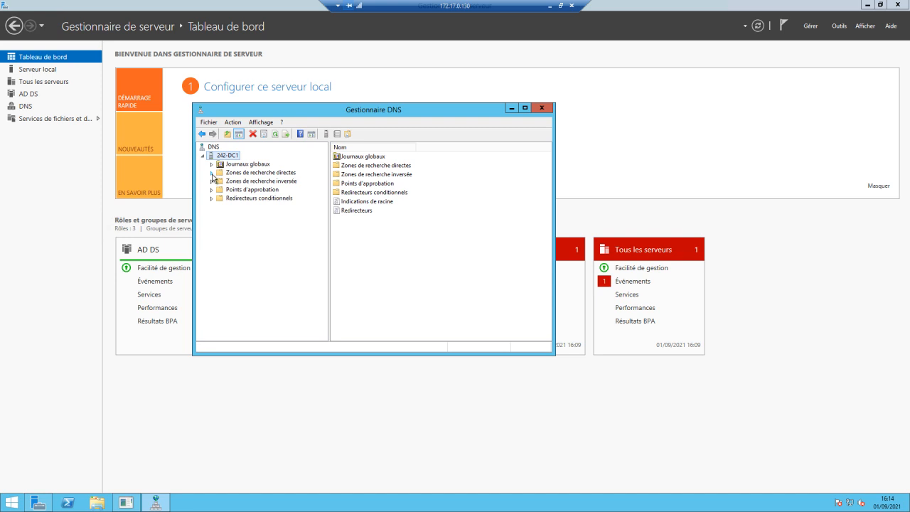
{"action": "left_click", "coordinate": [211, 173]}
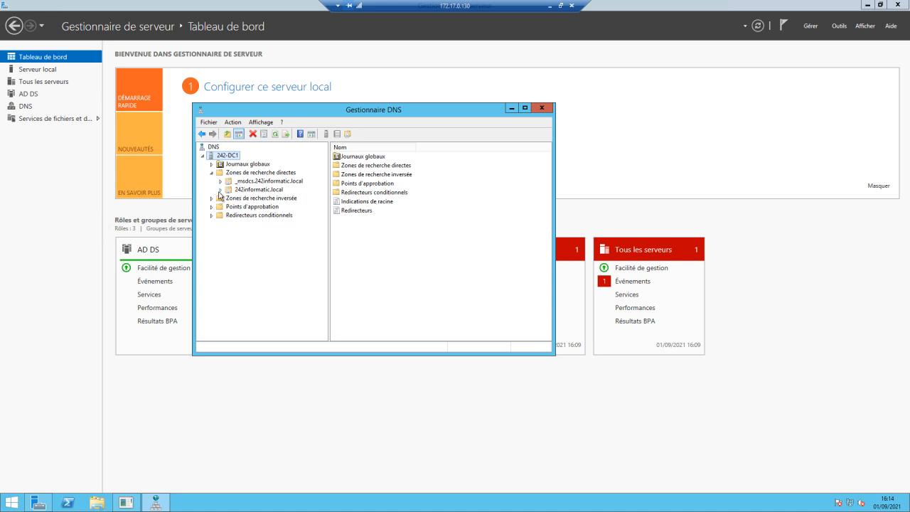
{"action": "left_click", "coordinate": [220, 190]}
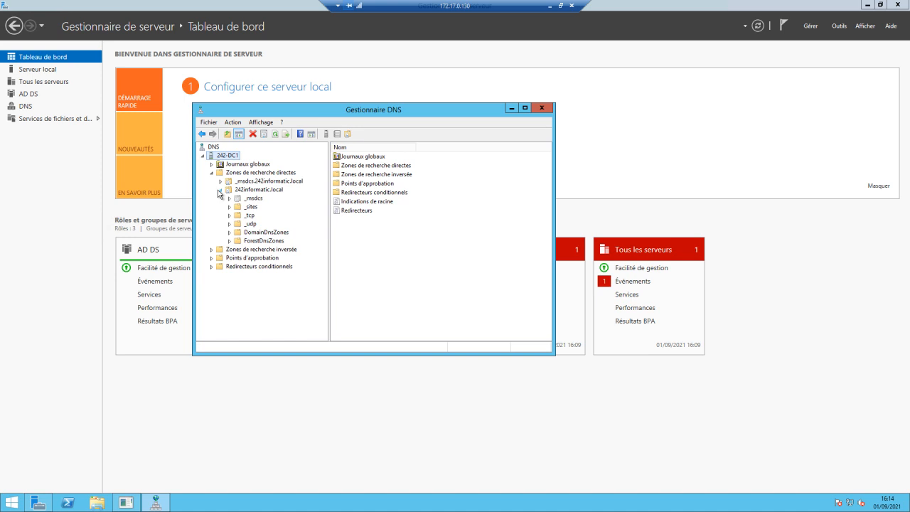
Add a host (A) record named mail1 with IP address 172.17.0.200 to the 242informatic.local zone and select it in the zone's record list.
{"action": "right_click", "coordinate": [268, 193]}
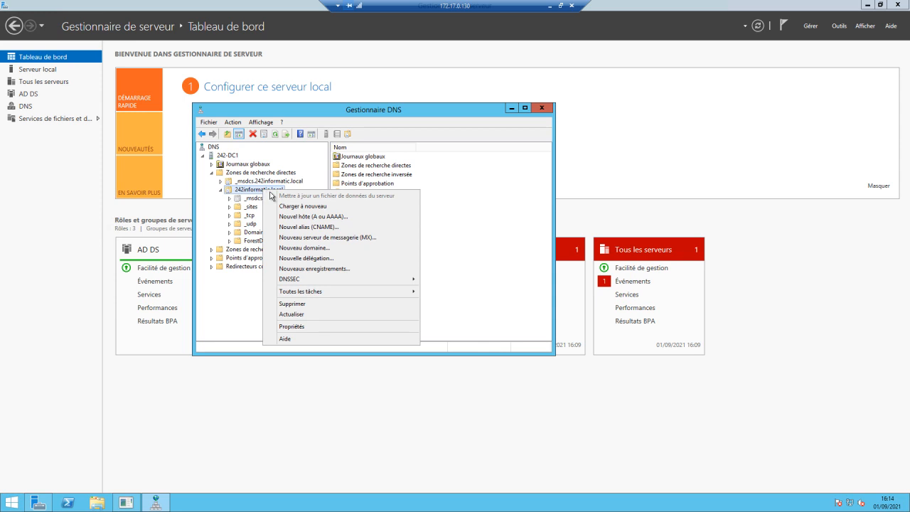
{"action": "left_click", "coordinate": [299, 217]}
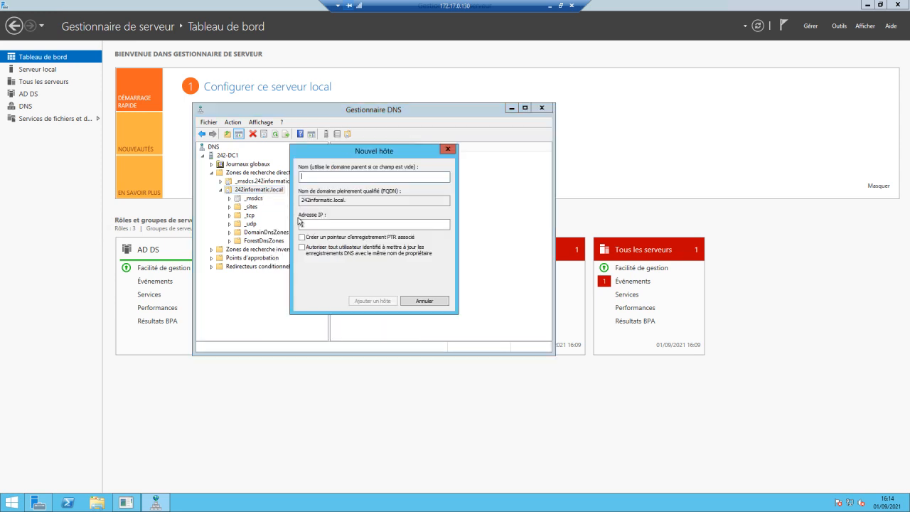
{"action": "type", "text": "mail1"}
{"action": "left_click", "coordinate": [329, 224]}
{"action": "type", "text": "172.1"}
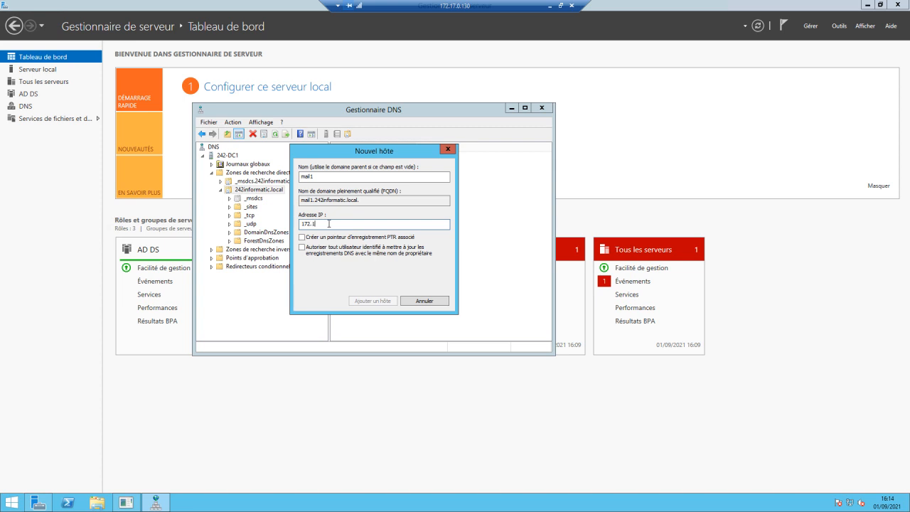
{"action": "type", "text": "7.0.200"}
{"action": "left_click", "coordinate": [365, 301]}
{"action": "left_click", "coordinate": [545, 293]}
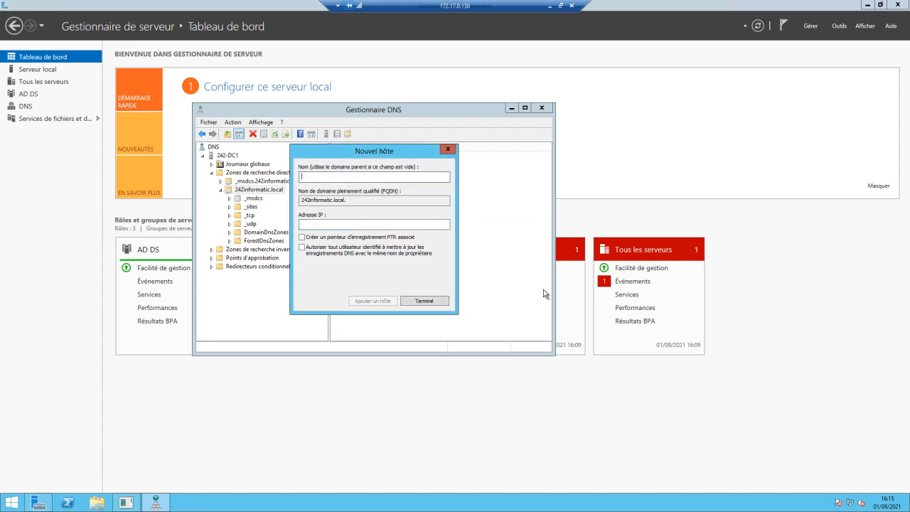
{"action": "left_click", "coordinate": [426, 301]}
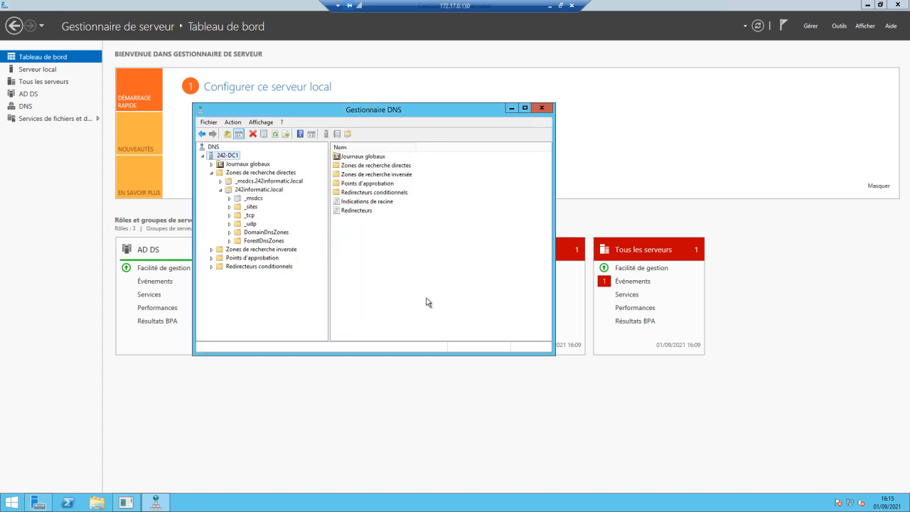
{"action": "left_click", "coordinate": [261, 192]}
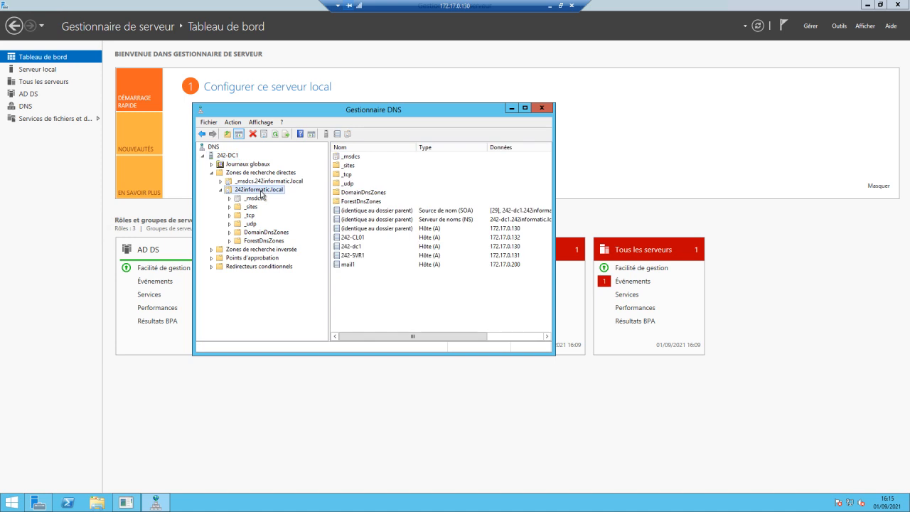
{"action": "left_click", "coordinate": [349, 266]}
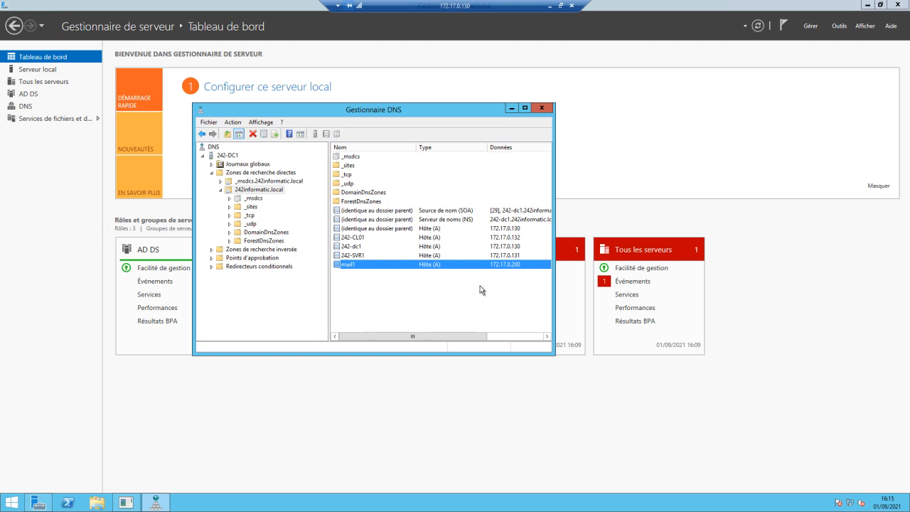
Create a mail exchanger (MX) record in 242informatic.local with mail1.242informatic.local as the mail server's fully qualified name.
{"action": "right_click", "coordinate": [252, 192]}
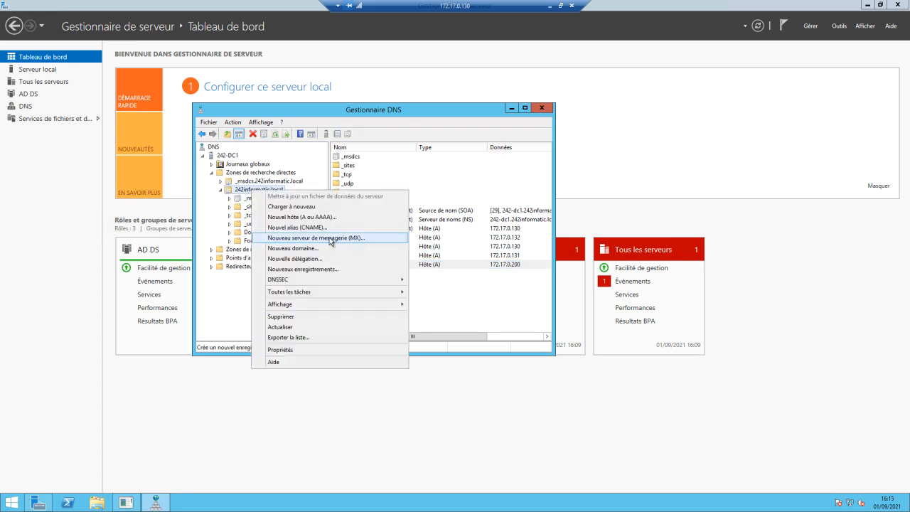
{"action": "left_click", "coordinate": [328, 242]}
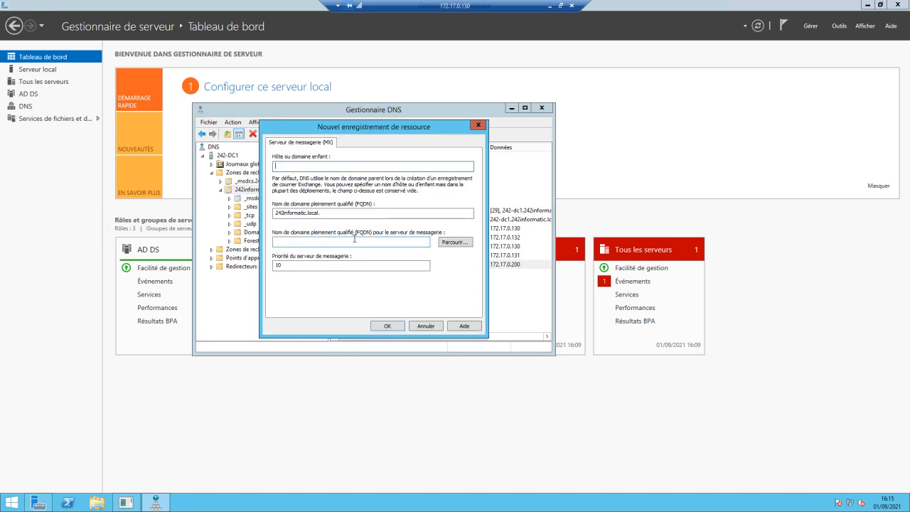
{"action": "left_click", "coordinate": [319, 243]}
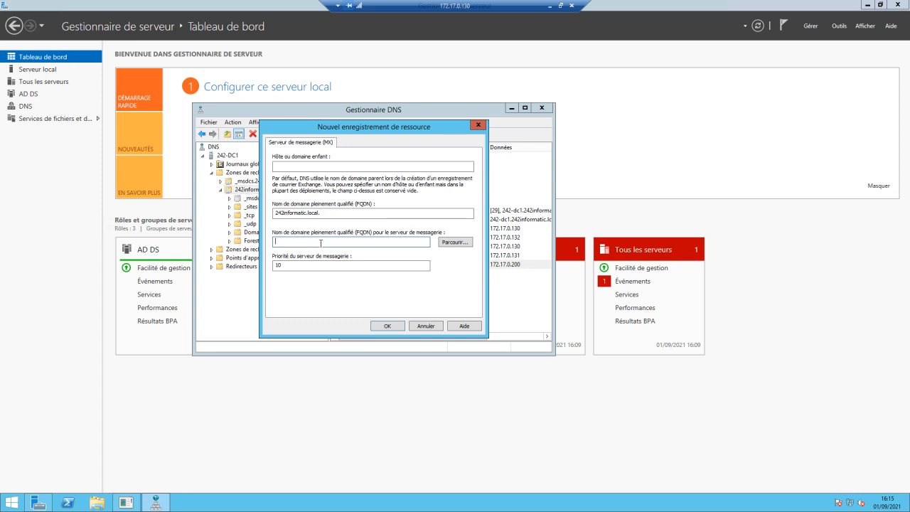
{"action": "type", "text": "mail1.242informatic"}
{"action": "key", "text": "BackSpace"}
{"action": "type", "text": "c.local"}
{"action": "left_click", "coordinate": [388, 326]}
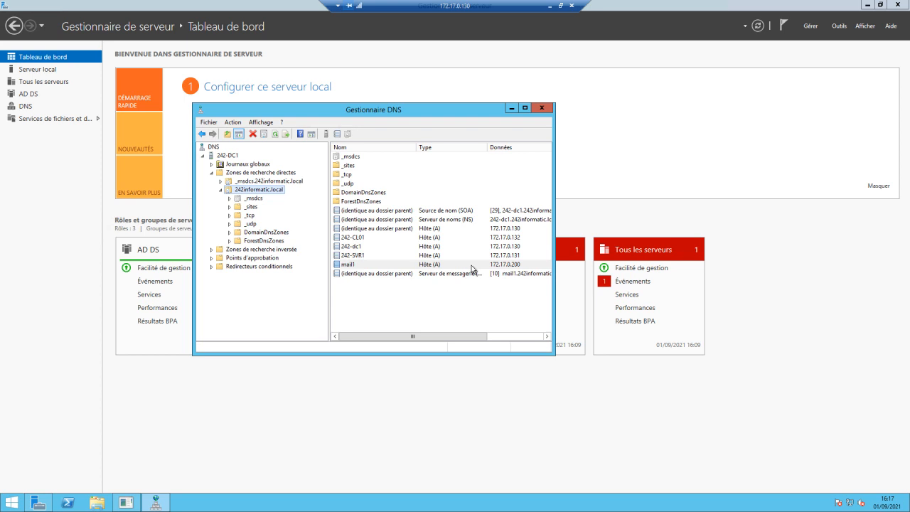
Add a host (A) record named Lync-server with IP address 172.17.0.201 to the 242informatic.local zone and select it in the record list.
{"action": "right_click", "coordinate": [255, 193]}
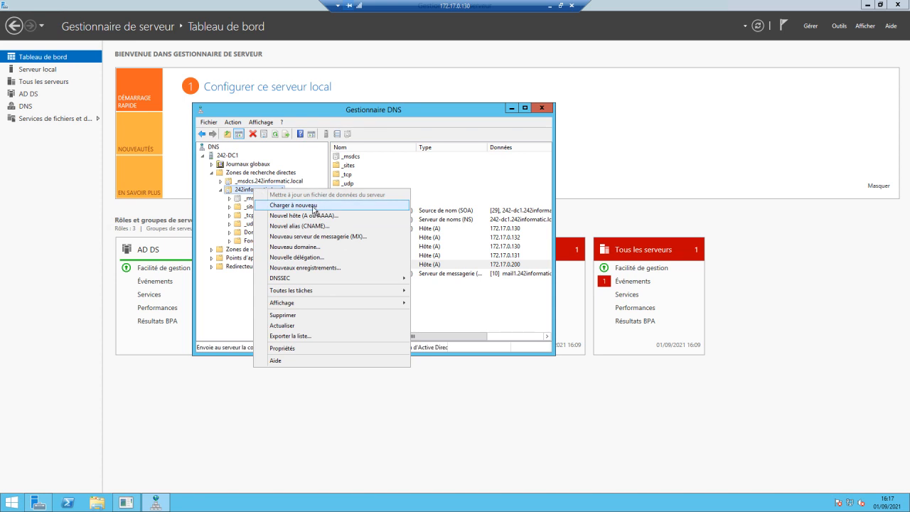
{"action": "left_click", "coordinate": [310, 219]}
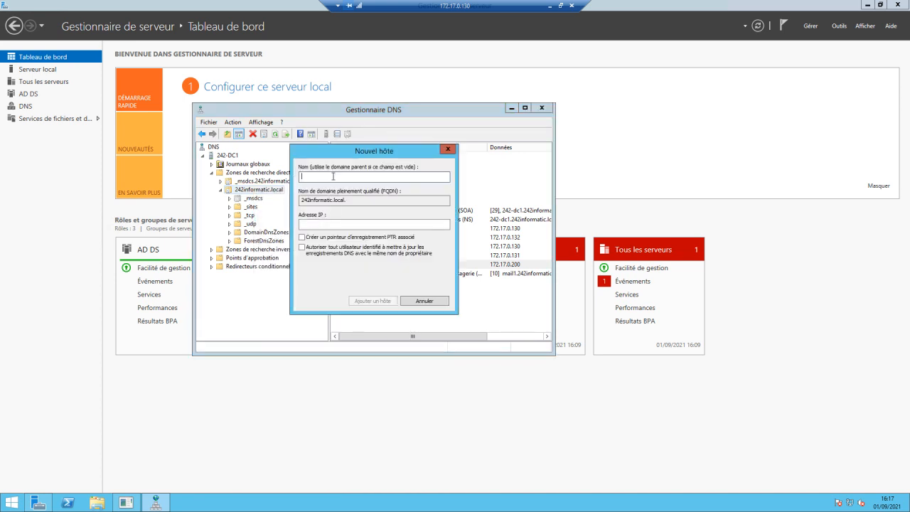
{"action": "type", "text": "Lync-server"}
{"action": "left_click", "coordinate": [333, 226]}
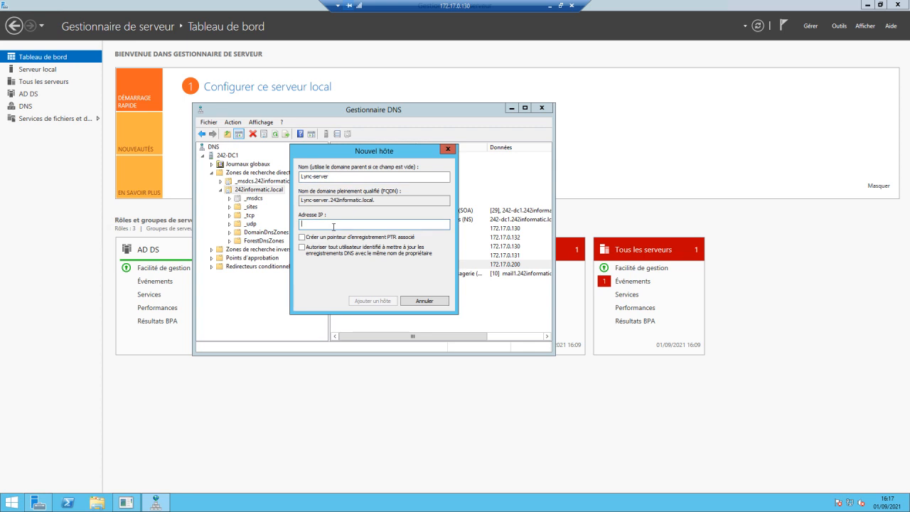
{"action": "type", "text": "172.17.0.2000"}
{"action": "key", "text": "BackSpace"}
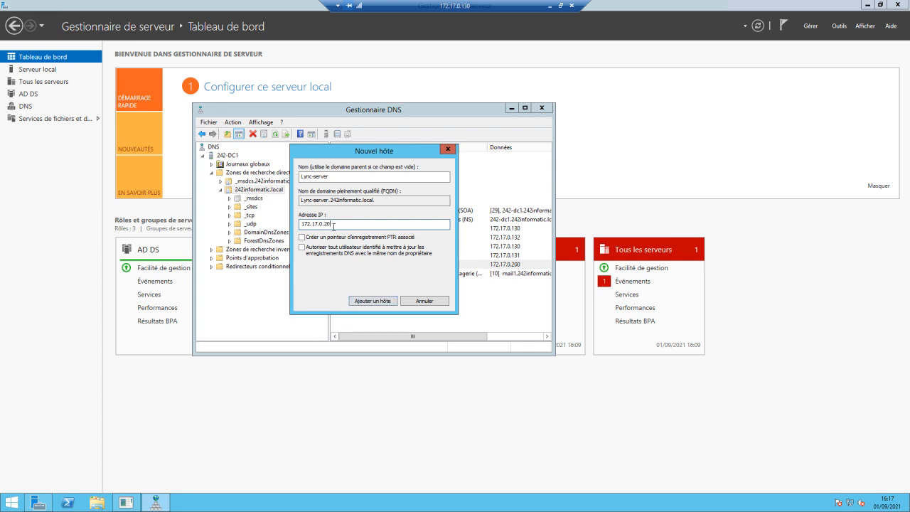
{"action": "type", "text": "1"}
{"action": "left_click", "coordinate": [381, 300]}
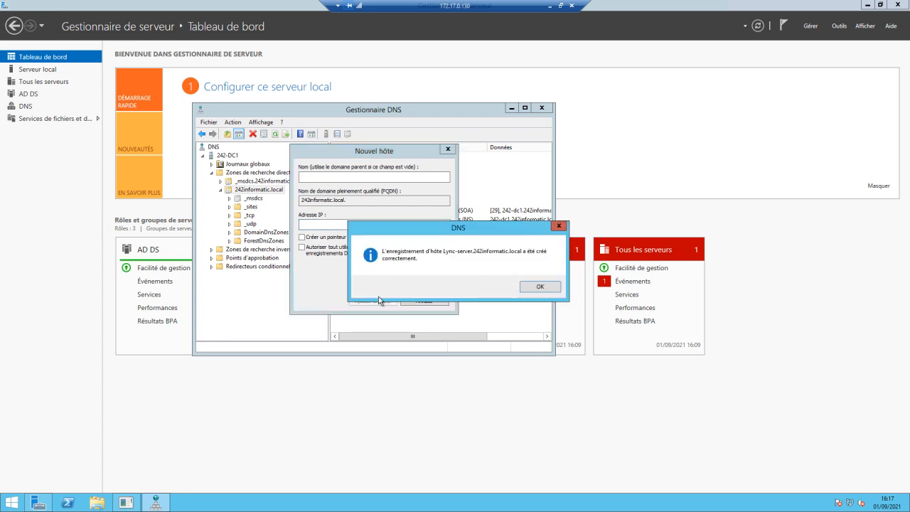
{"action": "left_click", "coordinate": [540, 288]}
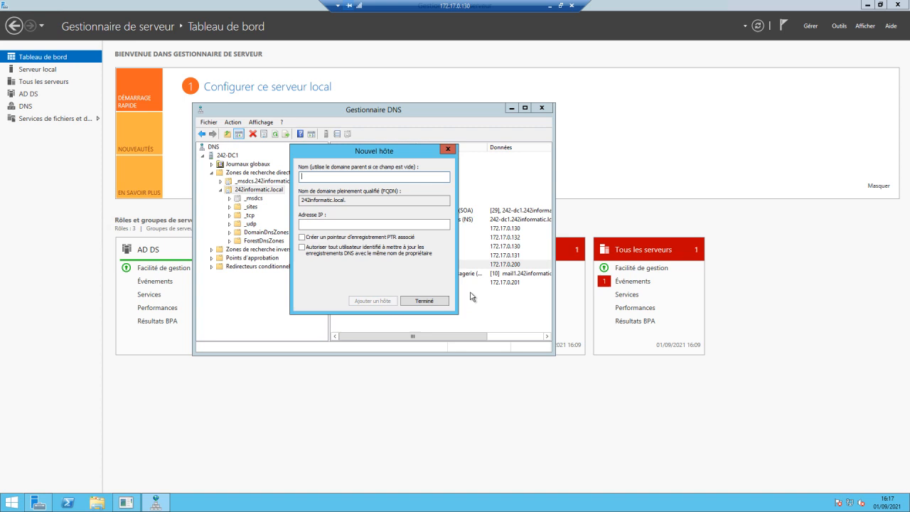
{"action": "left_click", "coordinate": [424, 302]}
{"action": "left_click", "coordinate": [362, 283]}
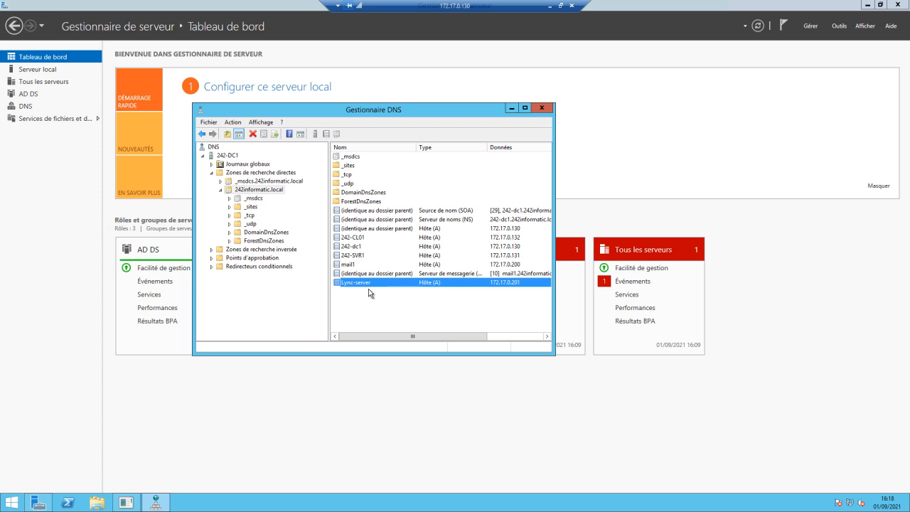
Start a new resource record of type service location (SRV) in the 242informatic.local zone.
{"action": "right_click", "coordinate": [258, 190]}
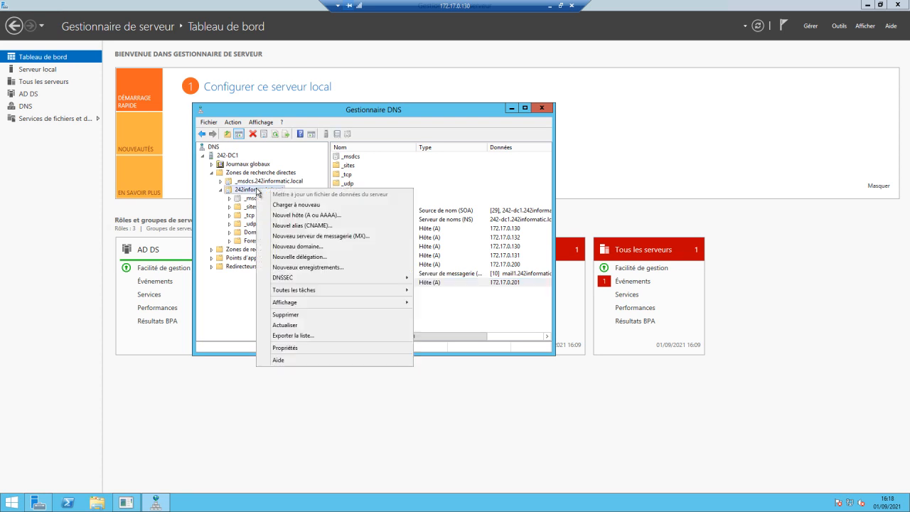
{"action": "left_click", "coordinate": [309, 269]}
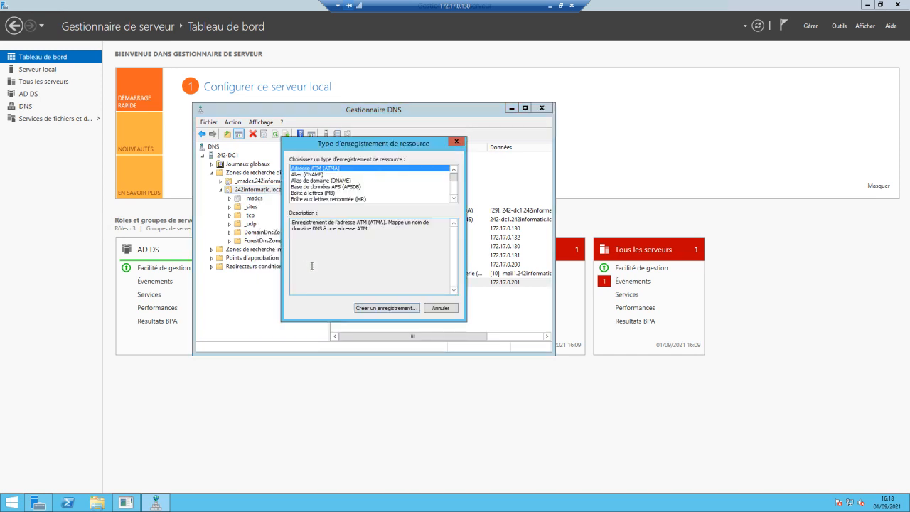
{"action": "left_click", "coordinate": [454, 198]}
{"action": "left_click", "coordinate": [454, 198]}
{"action": "left_click", "coordinate": [453, 199]}
{"action": "left_click", "coordinate": [454, 199]}
{"action": "left_click", "coordinate": [454, 198]}
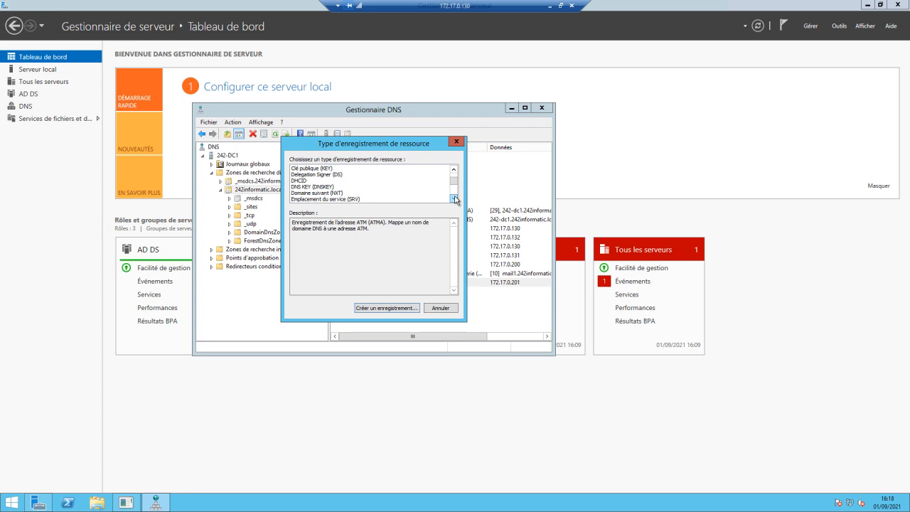
{"action": "left_click", "coordinate": [454, 199]}
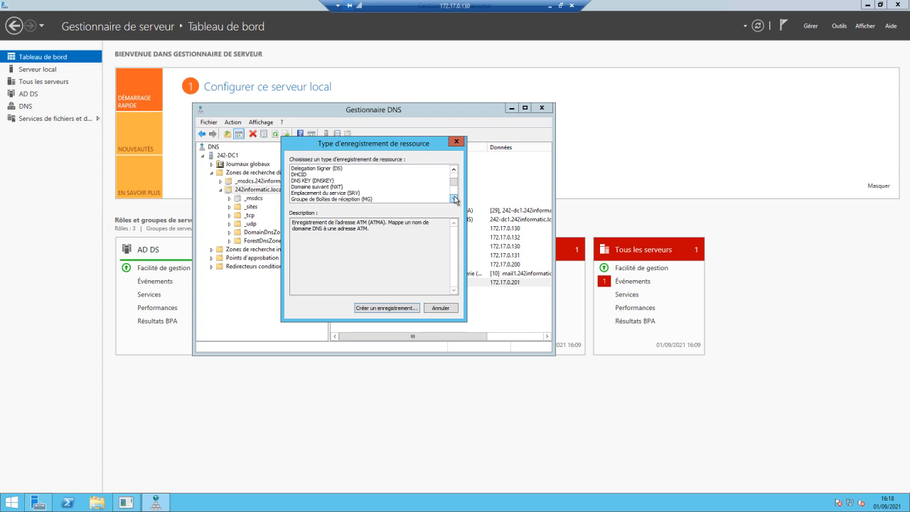
{"action": "left_click", "coordinate": [321, 194]}
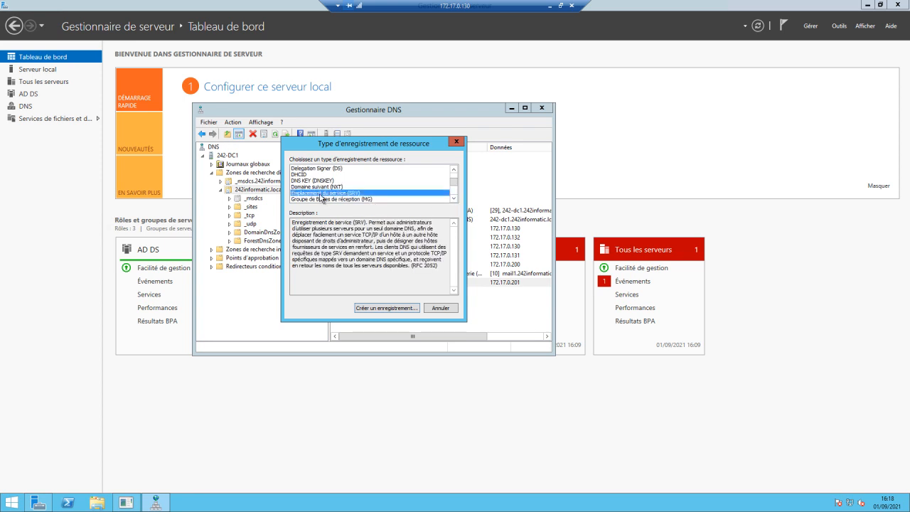
{"action": "left_click", "coordinate": [387, 307]}
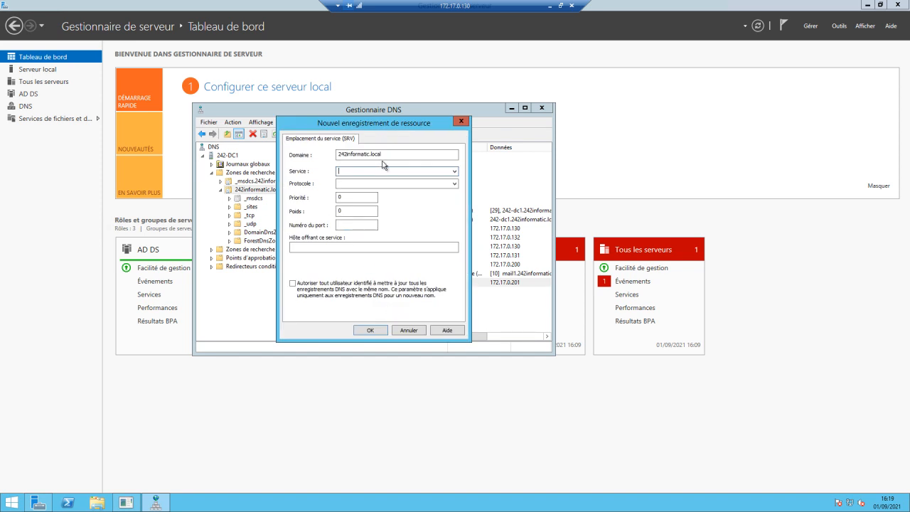
Set the new SRV record's service to _sipinternaltls and its protocol to _tcp.
{"action": "left_click", "coordinate": [454, 171]}
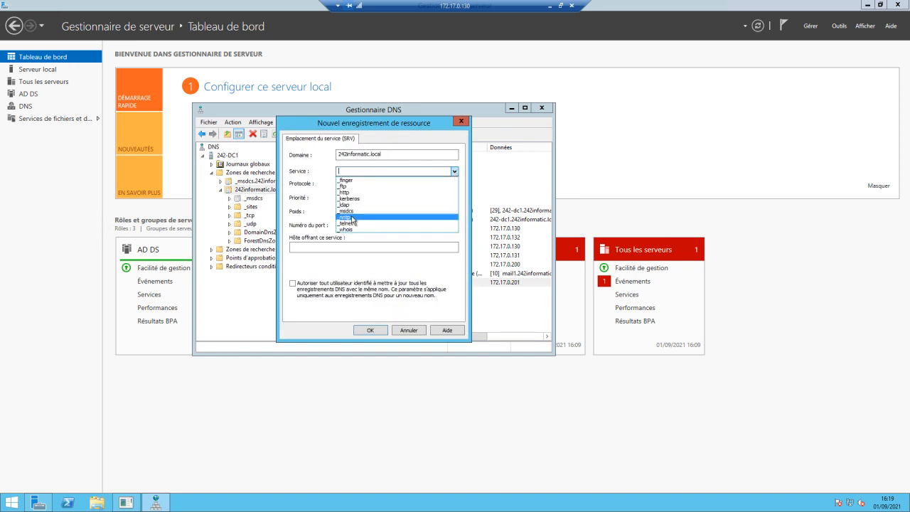
{"action": "left_click", "coordinate": [354, 173]}
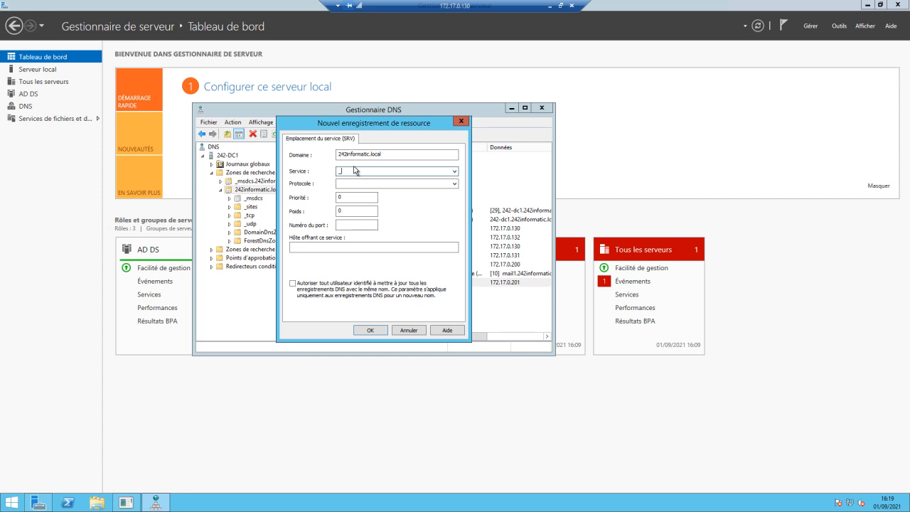
{"action": "type", "text": "_sipinternaltls"}
{"action": "left_click", "coordinate": [453, 183]}
{"action": "left_click", "coordinate": [400, 182]}
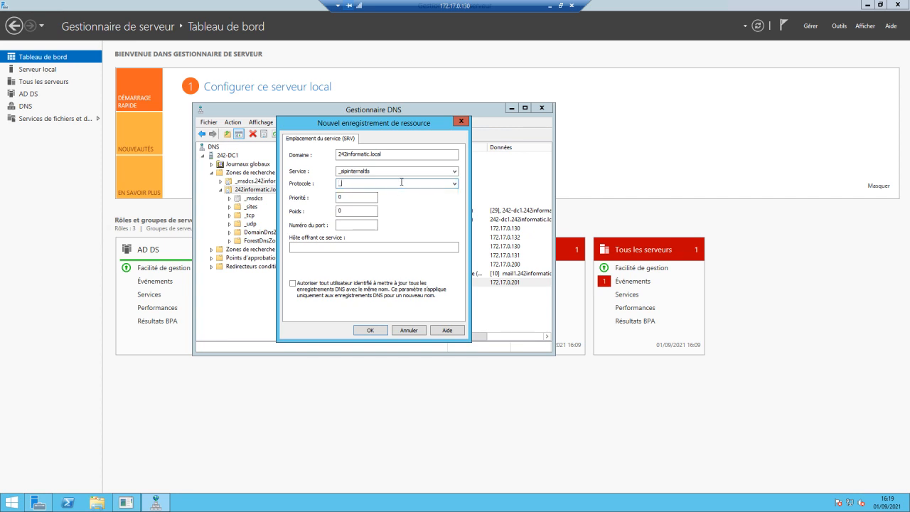
{"action": "type", "text": "_tcp"}
Set the host offering the service to lync-server.242informatic.local and the port number to 5061, and create the SRV record.
{"action": "left_click", "coordinate": [335, 246]}
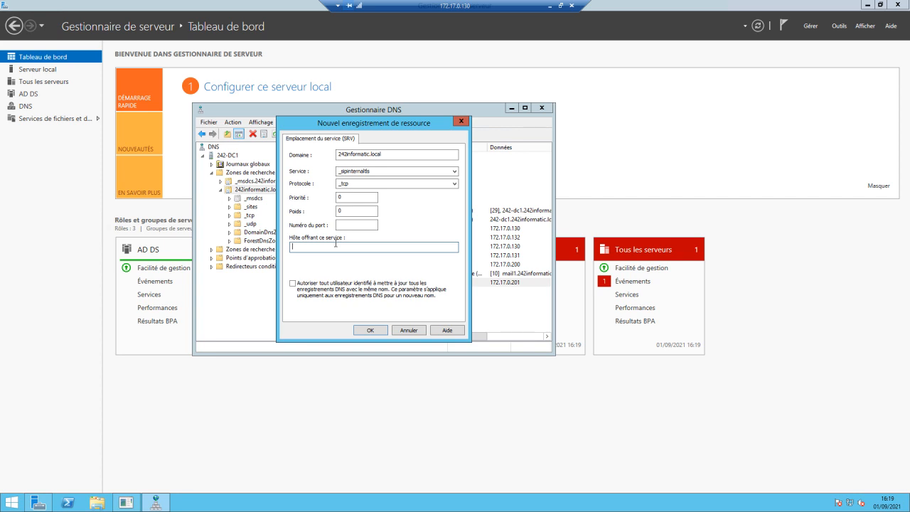
{"action": "type", "text": "v"}
{"action": "type", "text": "nc-server"}
{"action": "type", "text": "242inf"}
{"action": "type", "text": "ormat"}
{"action": "type", "text": "ic.local"}
{"action": "left_click", "coordinate": [350, 228]}
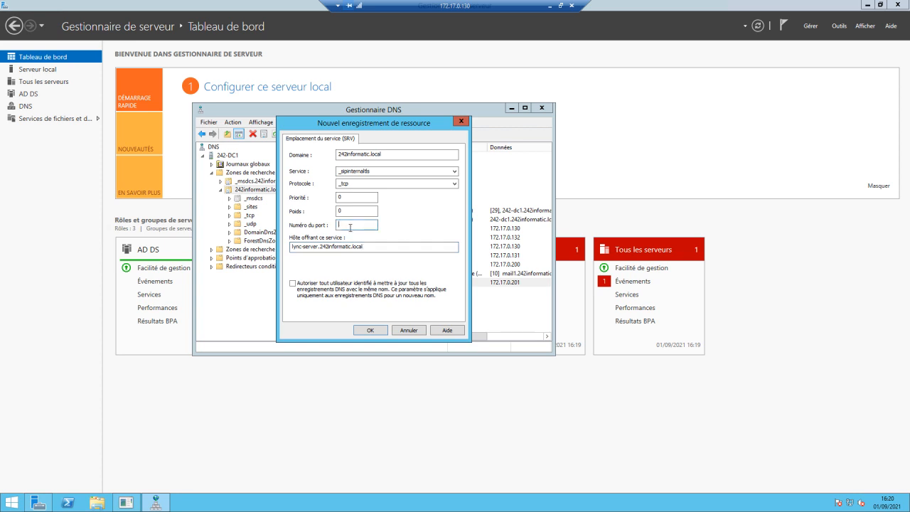
{"action": "type", "text": "5061"}
{"action": "left_click", "coordinate": [376, 332]}
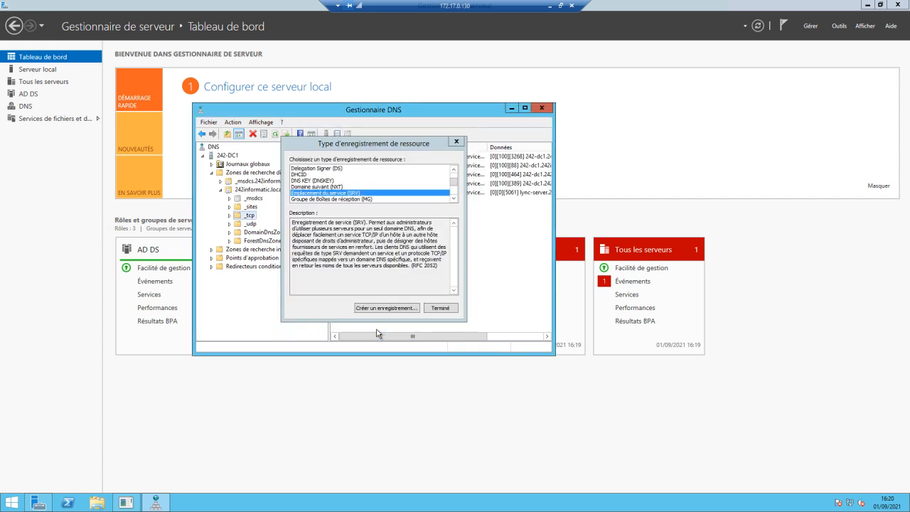
Close the record type dialog and start a new primary reverse lookup zone, stored in Active Directory and replicated to all DNS servers in the domain.
{"action": "left_click", "coordinate": [430, 310]}
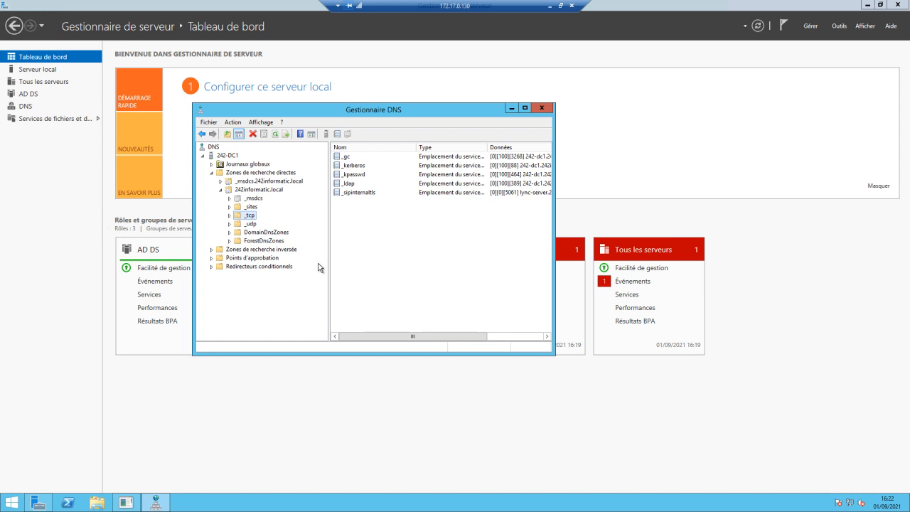
{"action": "left_click", "coordinate": [217, 251]}
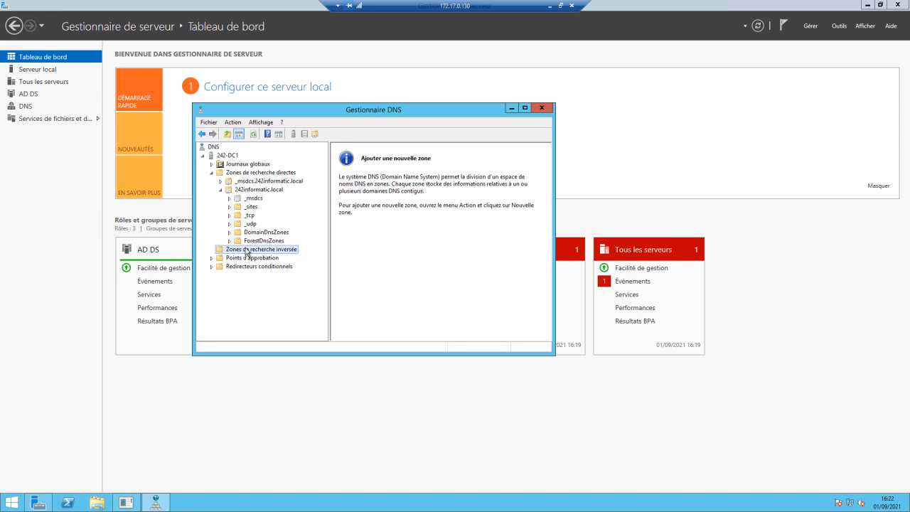
{"action": "right_click", "coordinate": [246, 249]}
{"action": "left_click", "coordinate": [287, 255]}
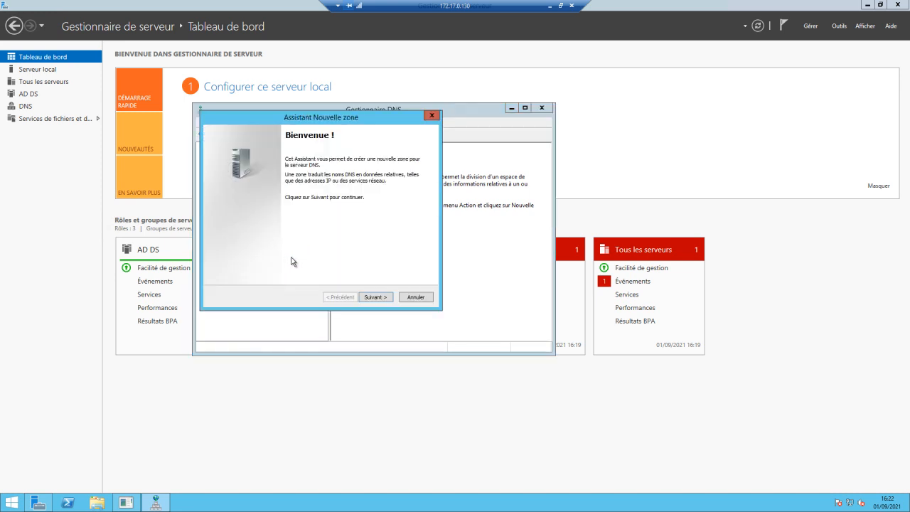
{"action": "left_click", "coordinate": [377, 297]}
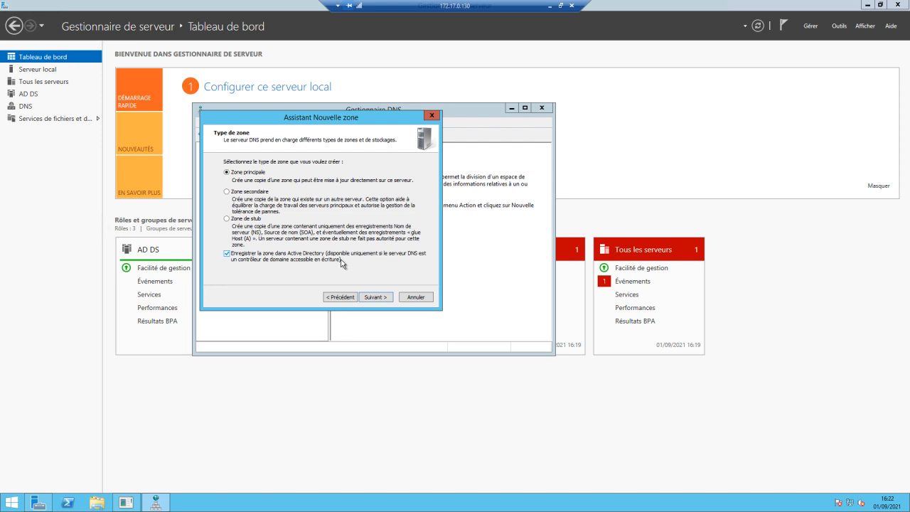
{"action": "left_click", "coordinate": [388, 297]}
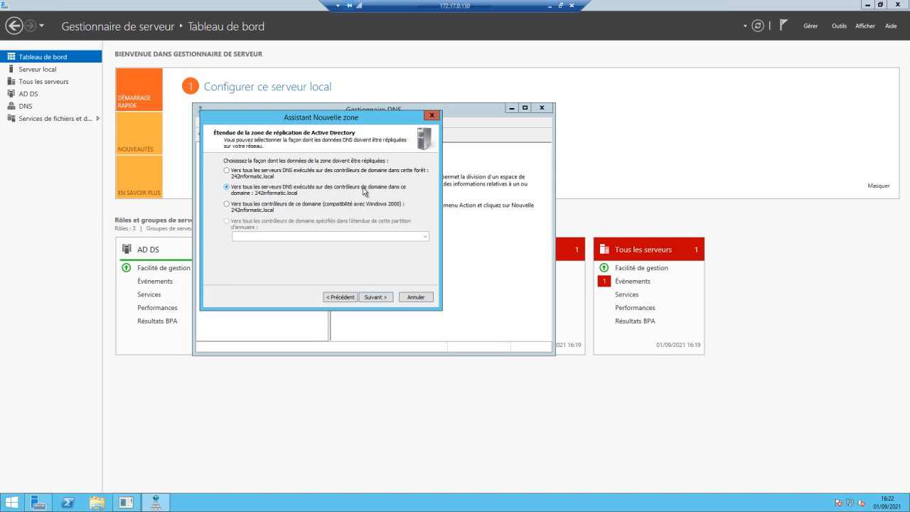
{"action": "left_click", "coordinate": [377, 297]}
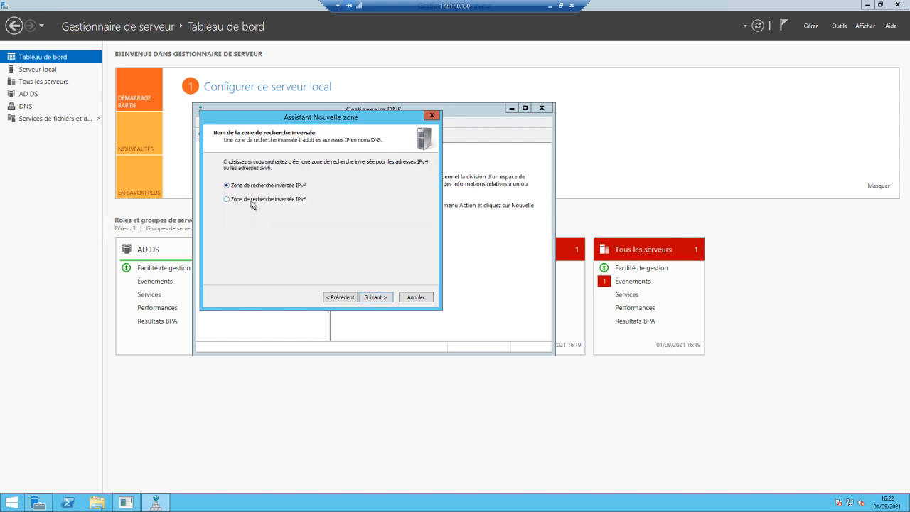
Create the zone as IPv4 with network ID 172.17.0 and secure-only dynamic updates, and open it in the zone tree.
{"action": "left_click", "coordinate": [382, 298]}
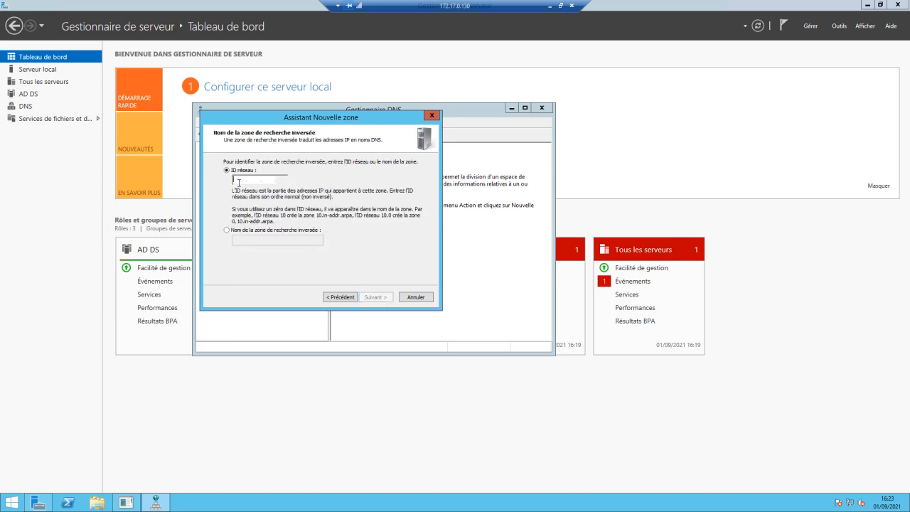
{"action": "type", "text": "17"}
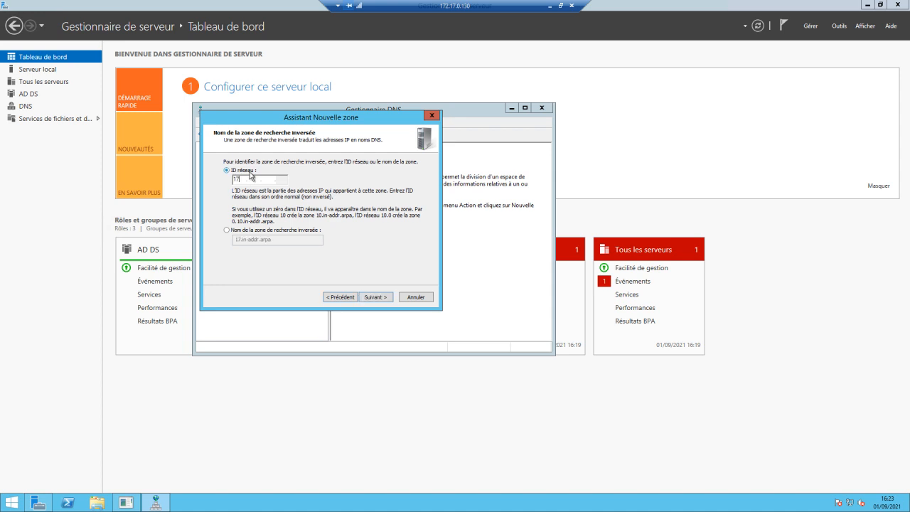
{"action": "type", "text": "2.17.0"}
{"action": "left_click", "coordinate": [372, 297]}
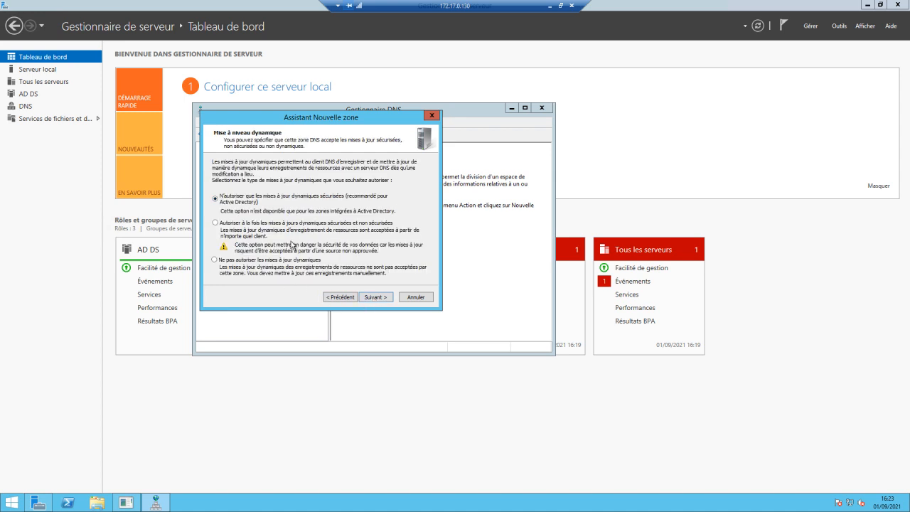
{"action": "left_click", "coordinate": [378, 297]}
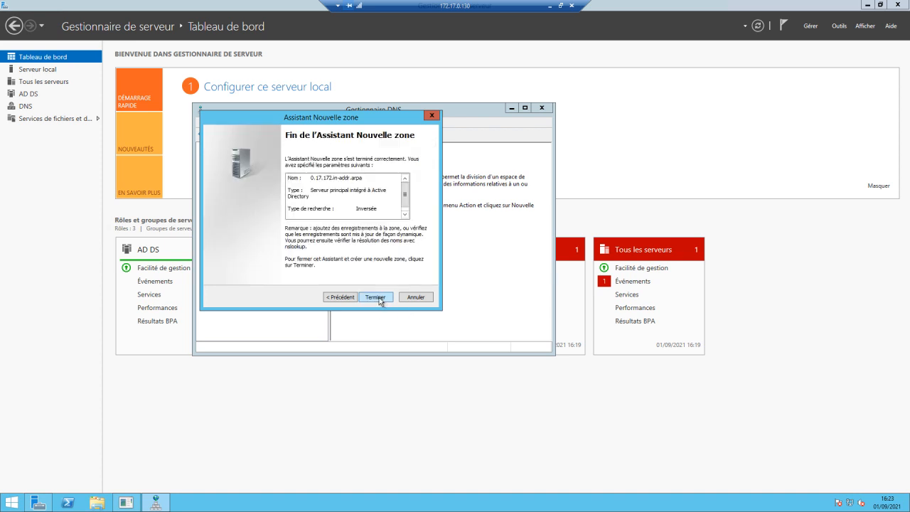
{"action": "left_click", "coordinate": [377, 298]}
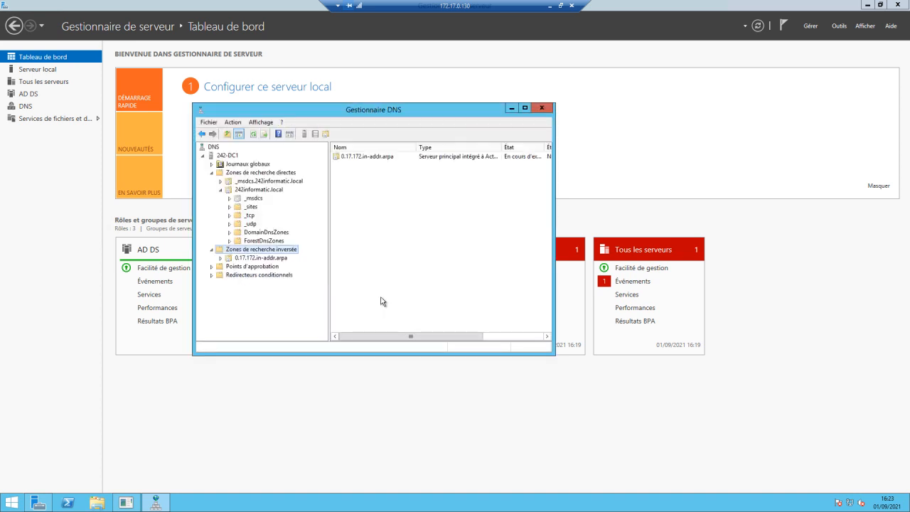
{"action": "left_click", "coordinate": [267, 259]}
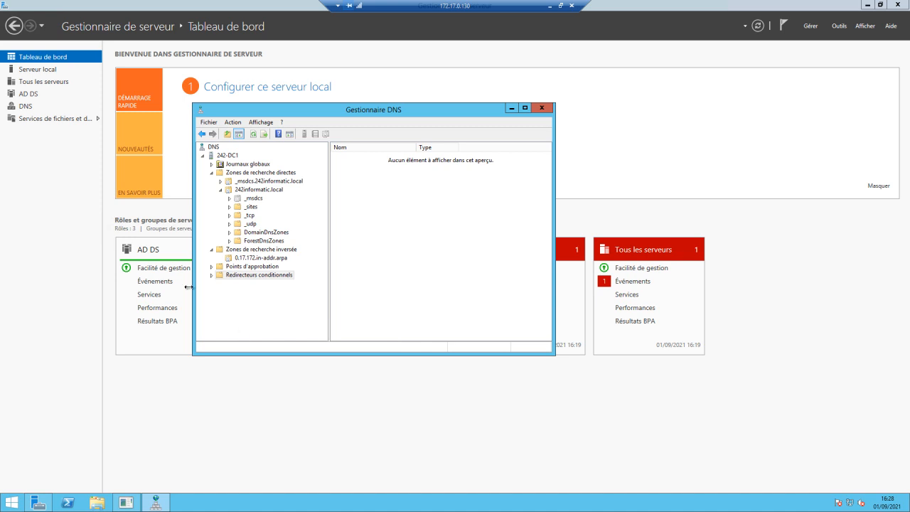
Start a new conditional forwarder for the DNS domain contonso.com with master server IP address 192.168.1.200.
{"action": "right_click", "coordinate": [242, 276]}
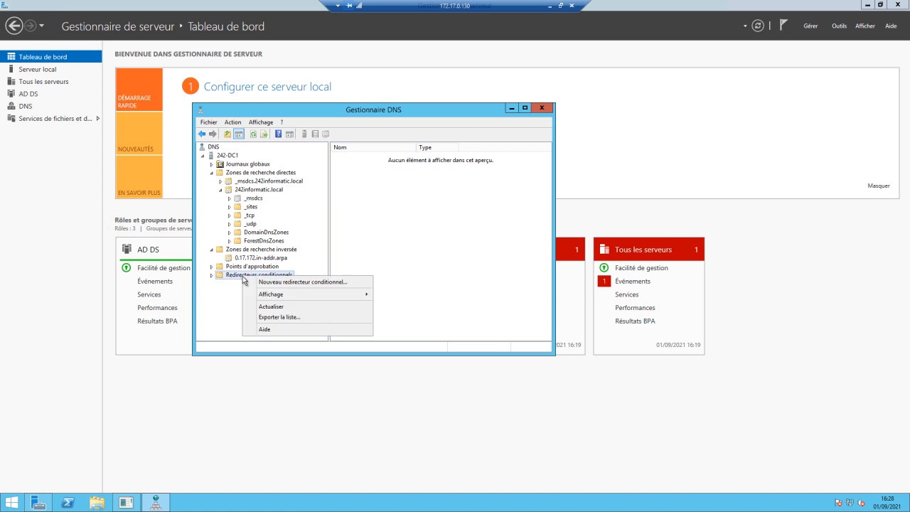
{"action": "left_click", "coordinate": [287, 281]}
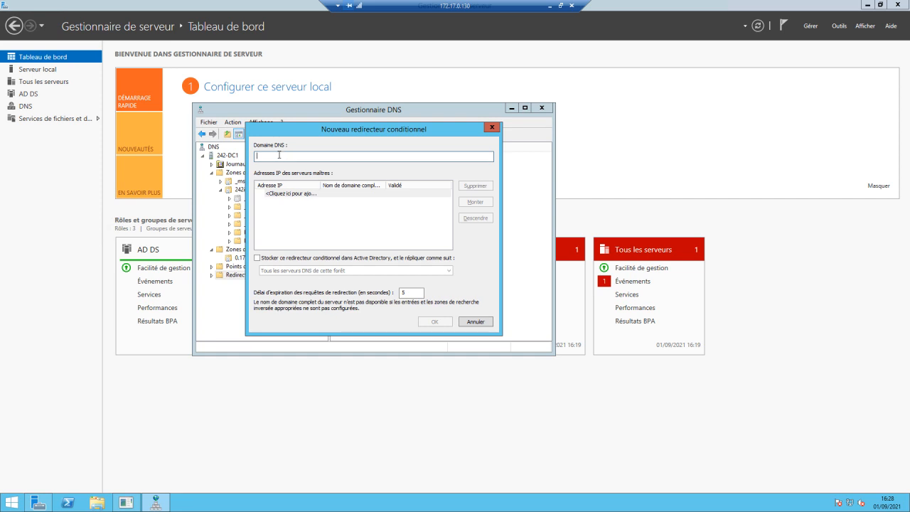
{"action": "type", "text": "contonso.com"}
{"action": "left_click", "coordinate": [307, 194]}
{"action": "type", "text": "1"}
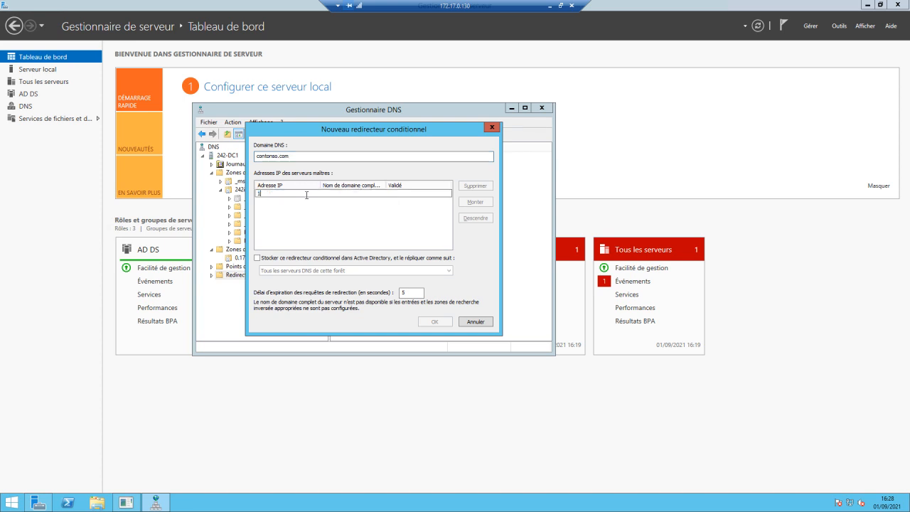
{"action": "type", "text": "92.168.1.200"}
{"action": "key", "text": "Return"}
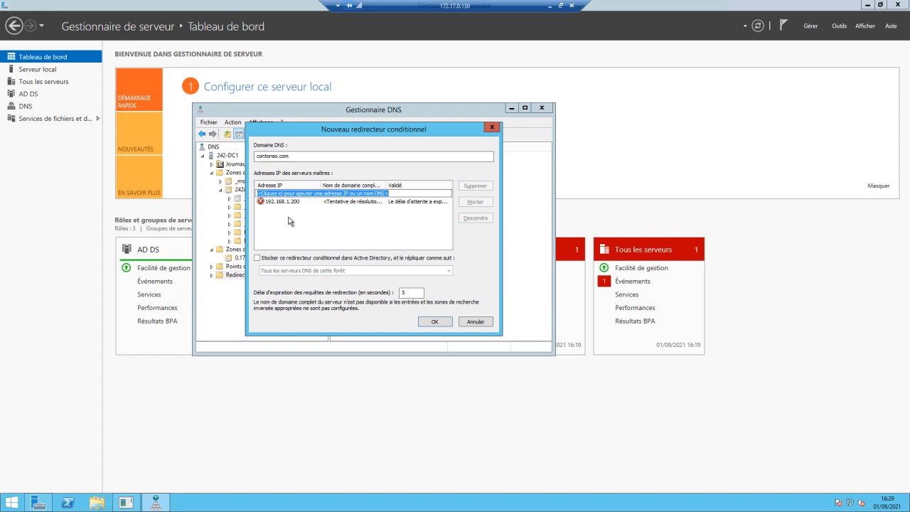
Store the conditional forwarder in Active Directory, replicated to all DNS servers in this forest, and create it.
{"action": "left_click", "coordinate": [258, 258]}
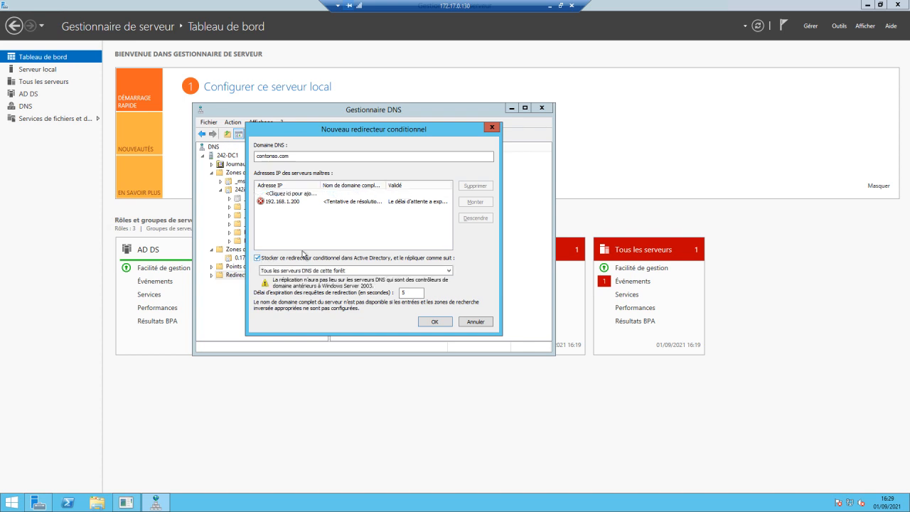
{"action": "left_click", "coordinate": [291, 205]}
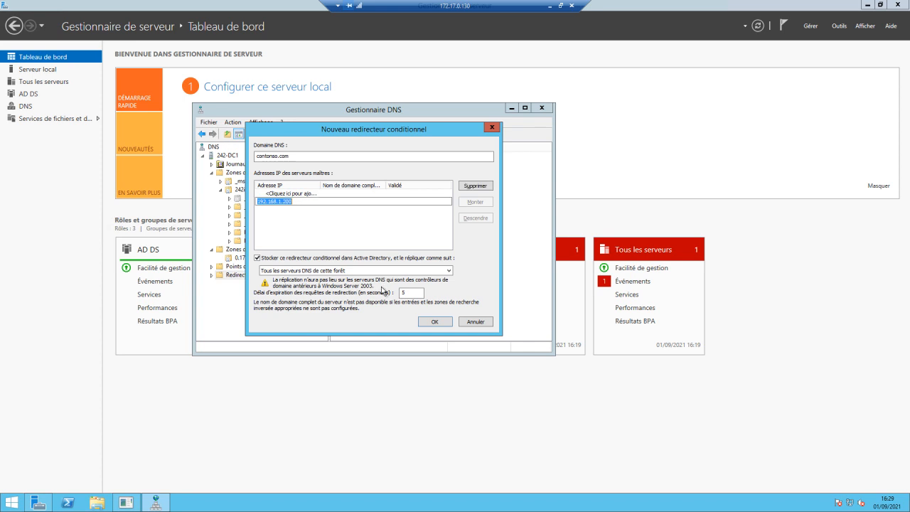
{"action": "left_click", "coordinate": [435, 322]}
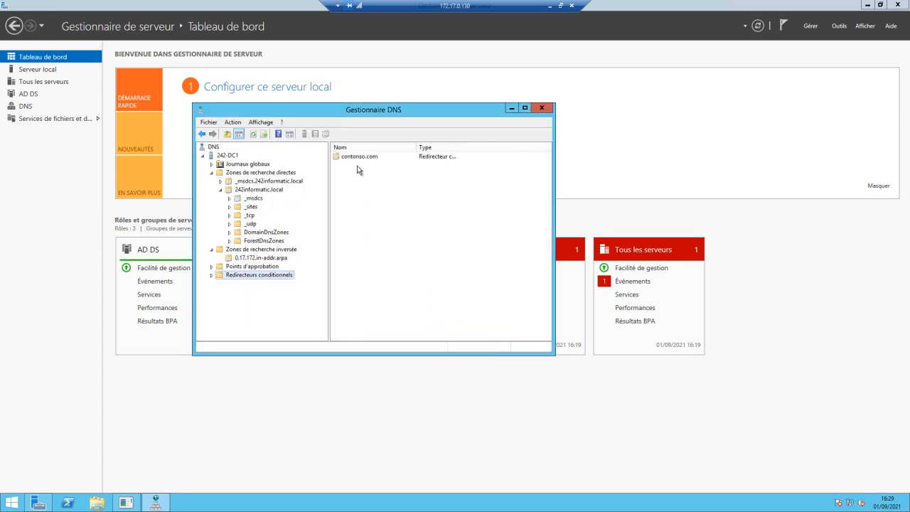
{"action": "left_click", "coordinate": [369, 226]}
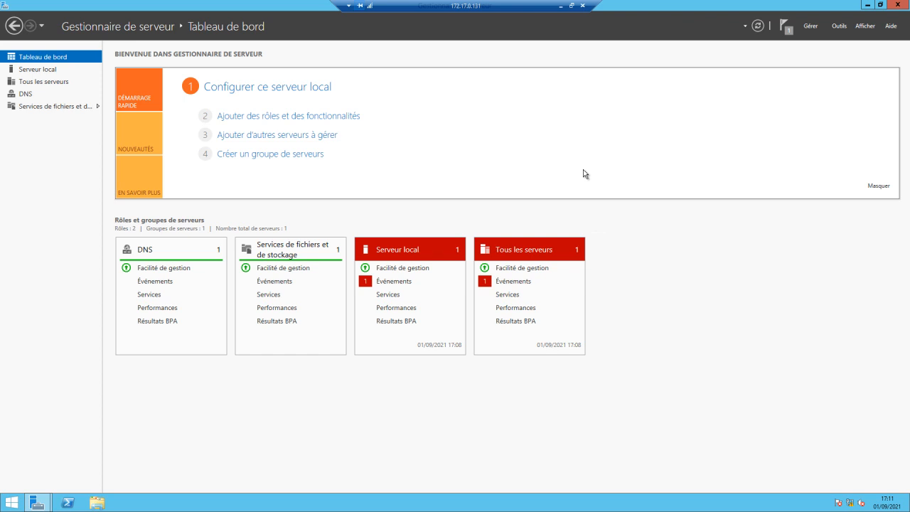
{"action": "left_click", "coordinate": [315, 118]}
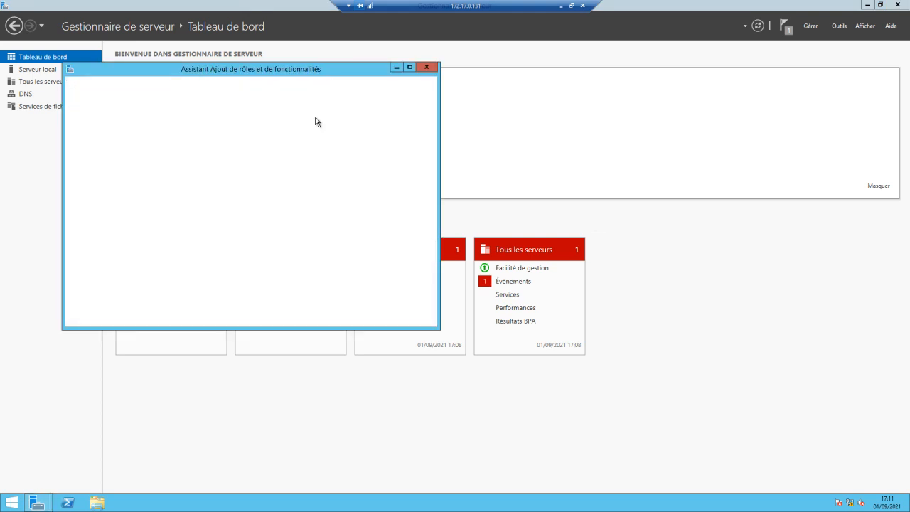
{"action": "left_click", "coordinate": [330, 316]}
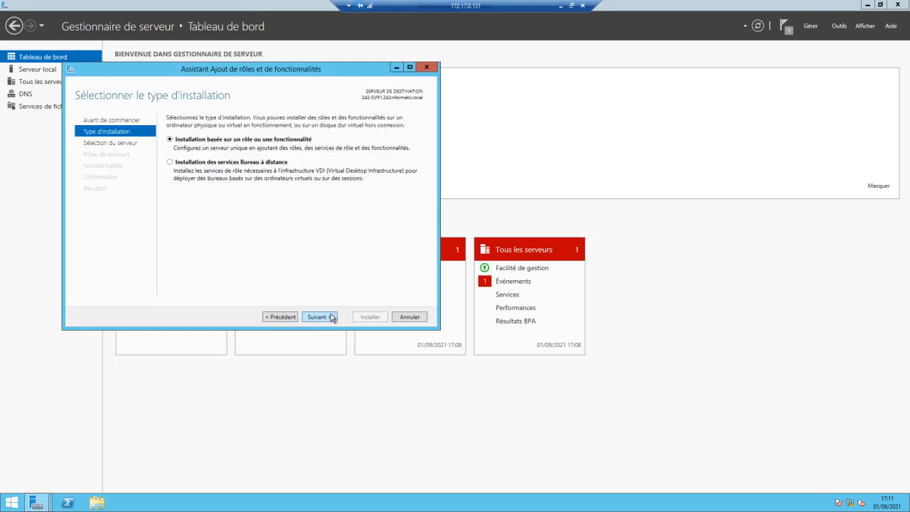
{"action": "left_click", "coordinate": [332, 318]}
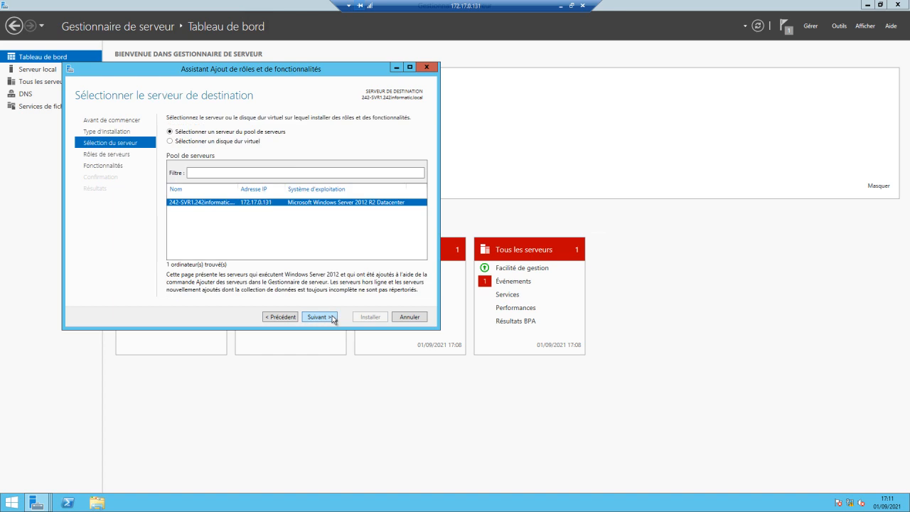
{"action": "left_click", "coordinate": [332, 317]}
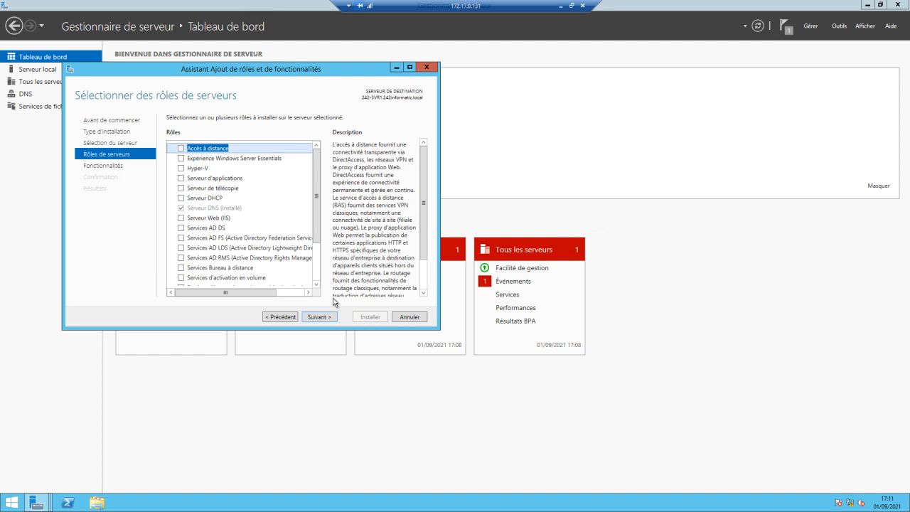
{"action": "left_click", "coordinate": [416, 318]}
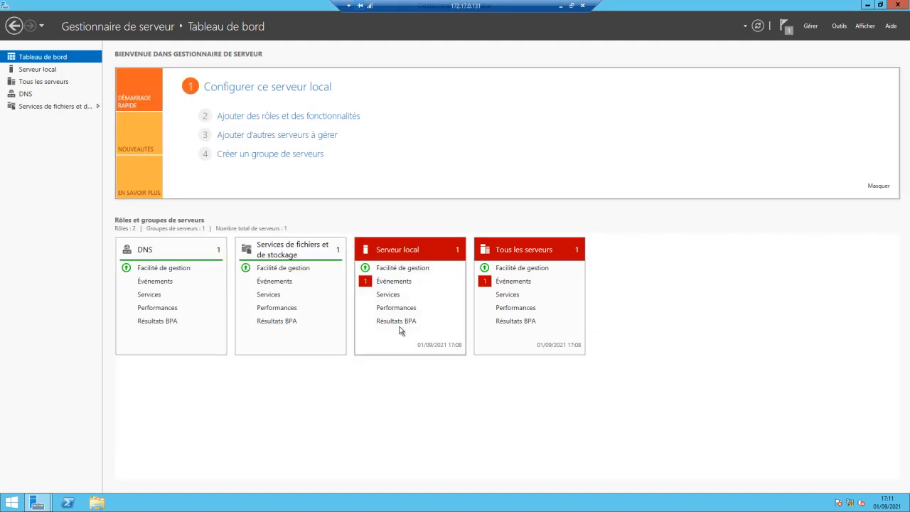
Bring up the DNS Server role's installation results for 242-SVR1 and close that wizard.
{"action": "mouse_move", "coordinate": [41, 502]}
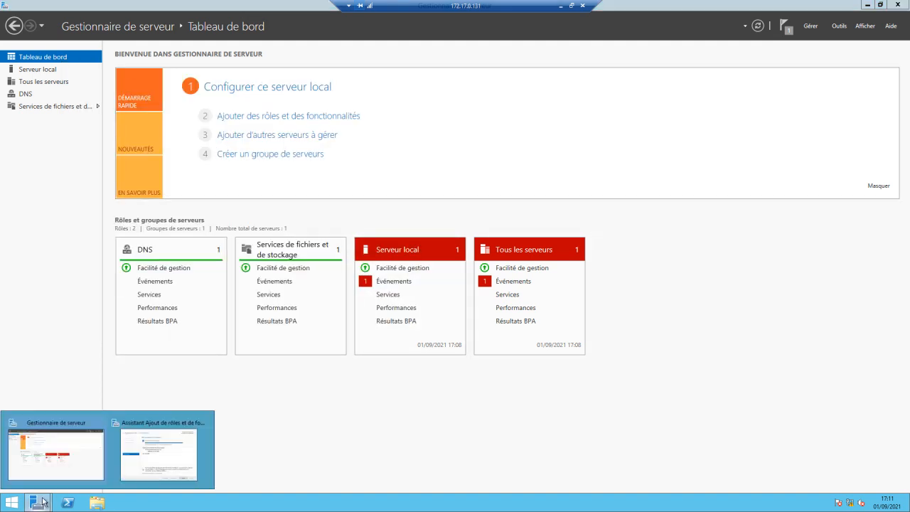
{"action": "left_click", "coordinate": [160, 457]}
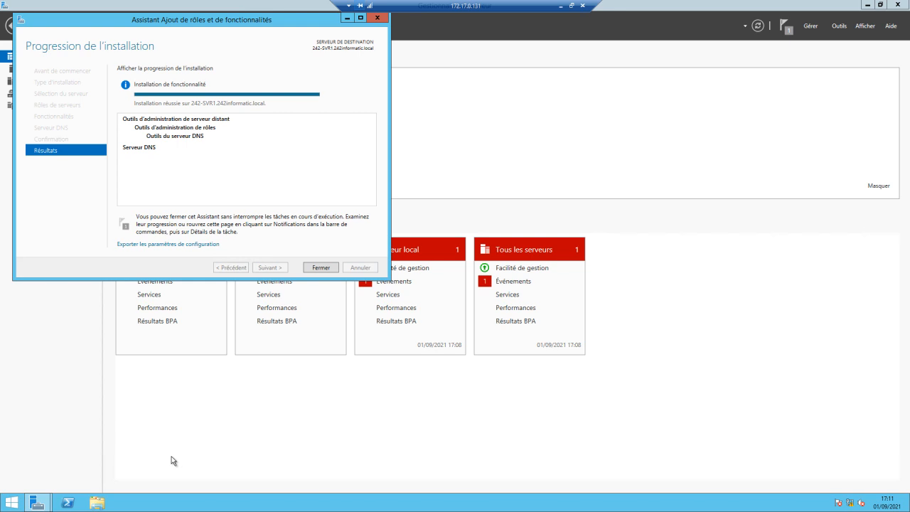
{"action": "left_click", "coordinate": [321, 268]}
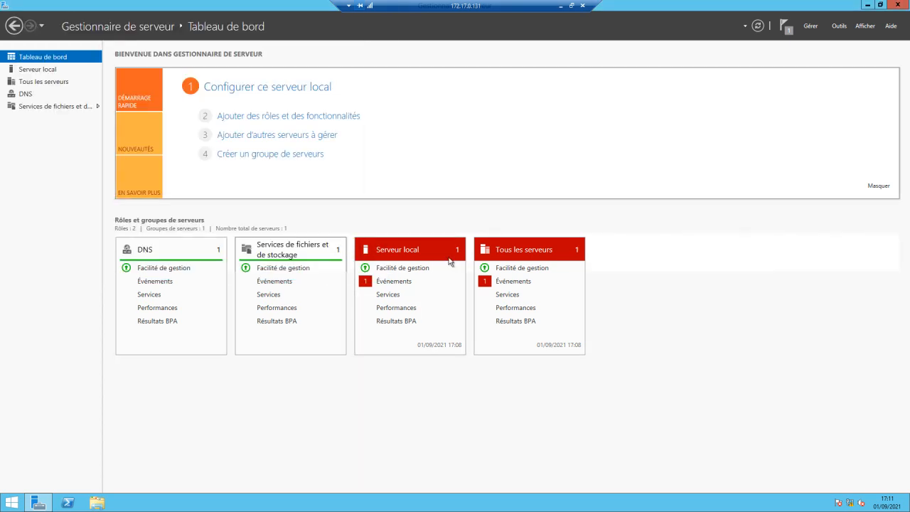
Open DNS Manager on 242-SVR1, expand the server's node and widen the tree area to fit the folder names.
{"action": "left_click", "coordinate": [837, 28]}
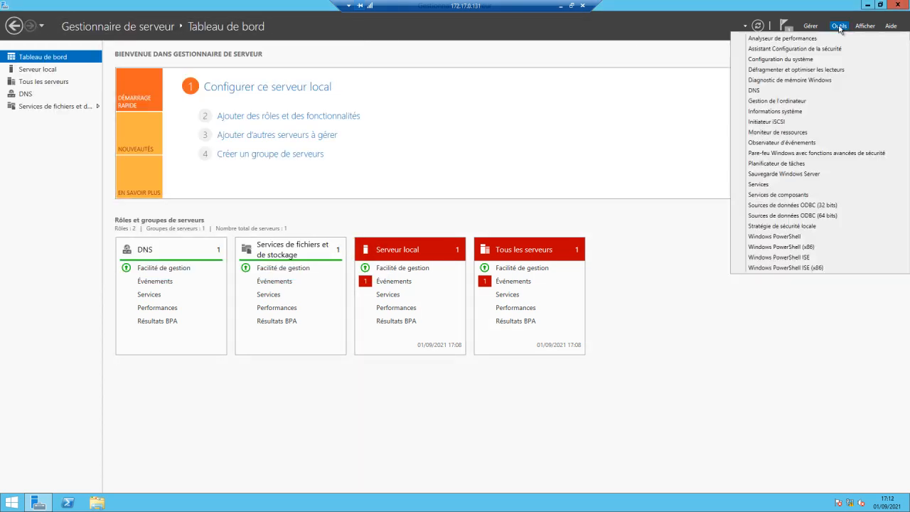
{"action": "left_click", "coordinate": [755, 91]}
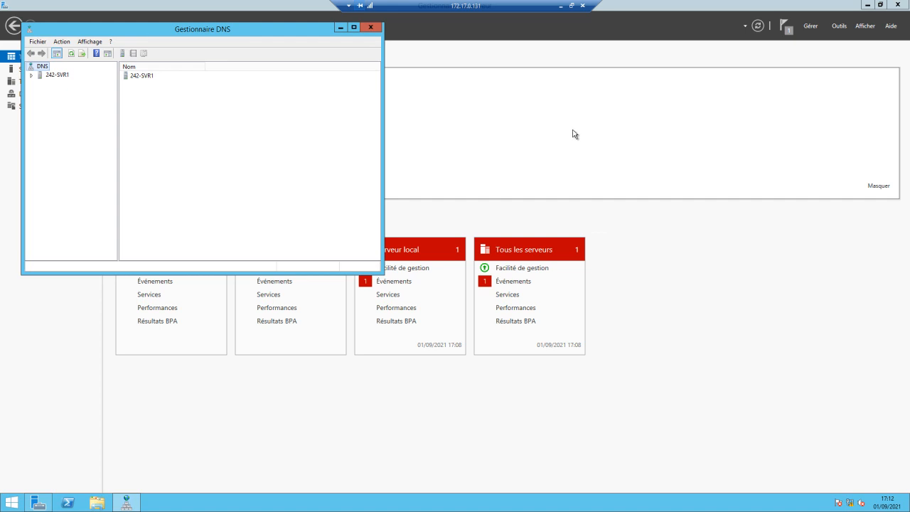
{"action": "left_click_drag", "start_coordinate": [233, 28], "coordinate": [373, 62]}
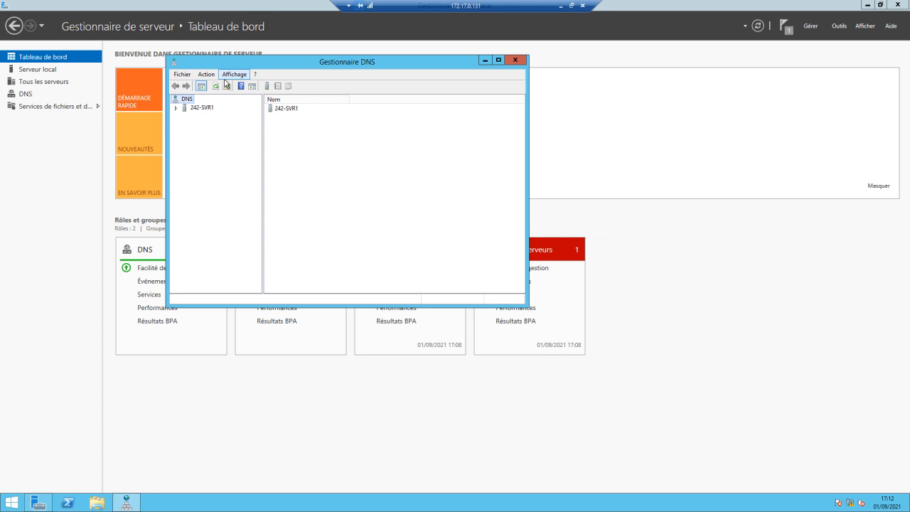
{"action": "left_click", "coordinate": [175, 108]}
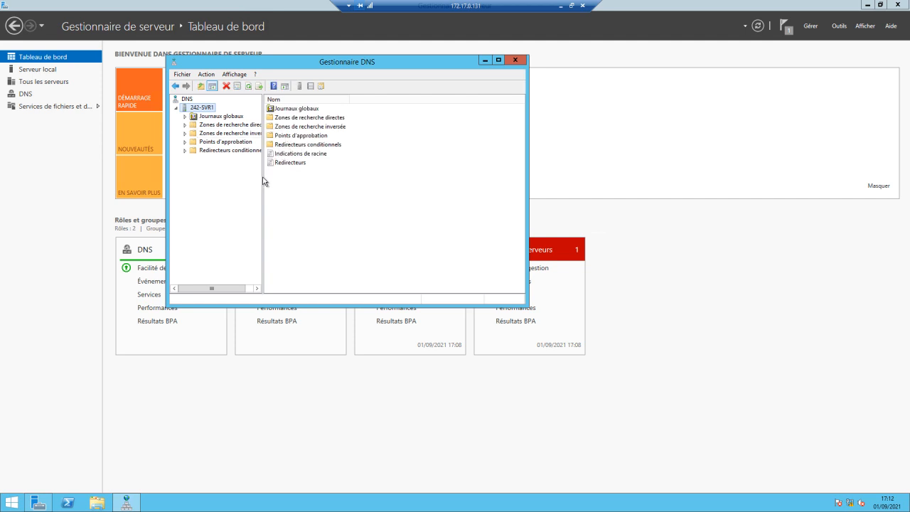
{"action": "left_click_drag", "start_coordinate": [262, 171], "coordinate": [305, 171]}
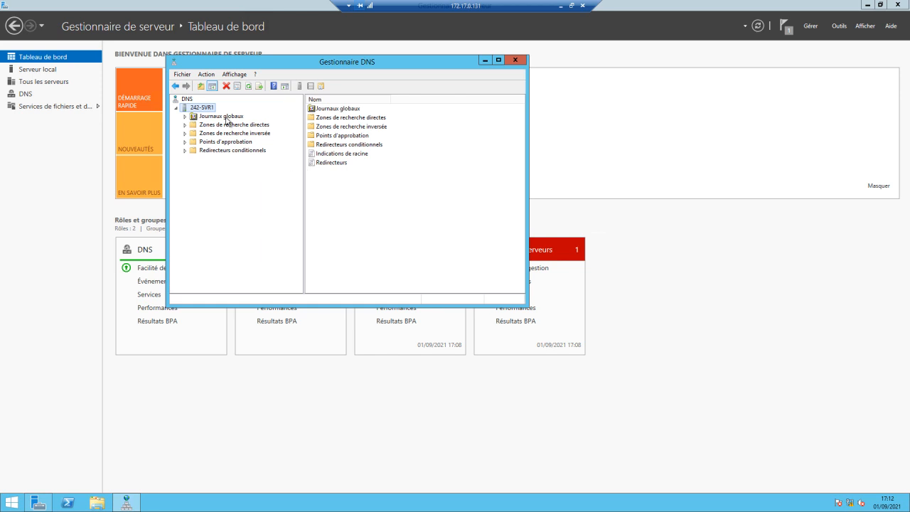
Start a new secondary forward lookup zone named 242informatic.local on 242-SVR1.
{"action": "left_click", "coordinate": [192, 127]}
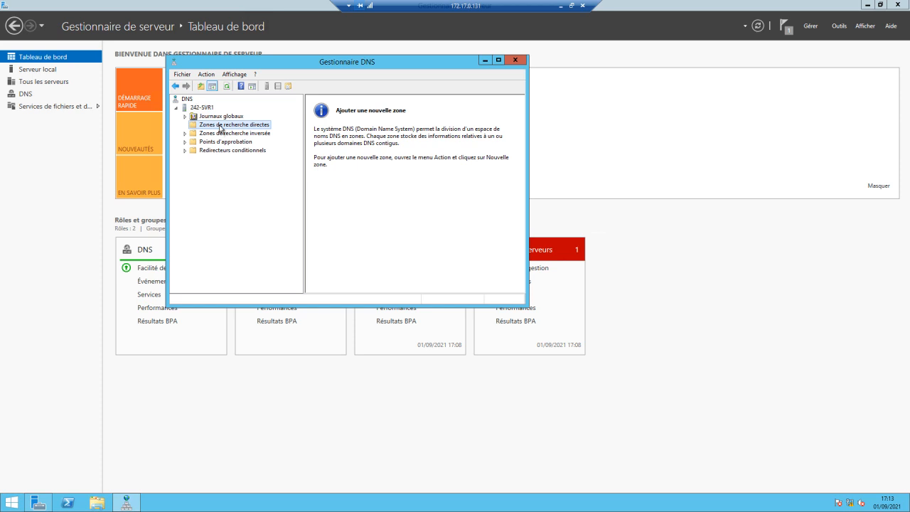
{"action": "right_click", "coordinate": [220, 128]}
{"action": "left_click", "coordinate": [242, 132]}
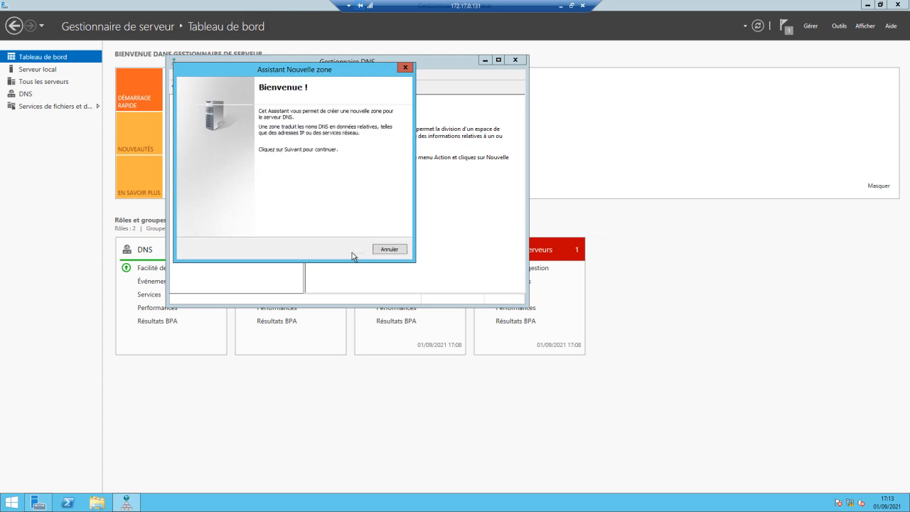
{"action": "left_click", "coordinate": [350, 249]}
{"action": "left_click", "coordinate": [212, 145]}
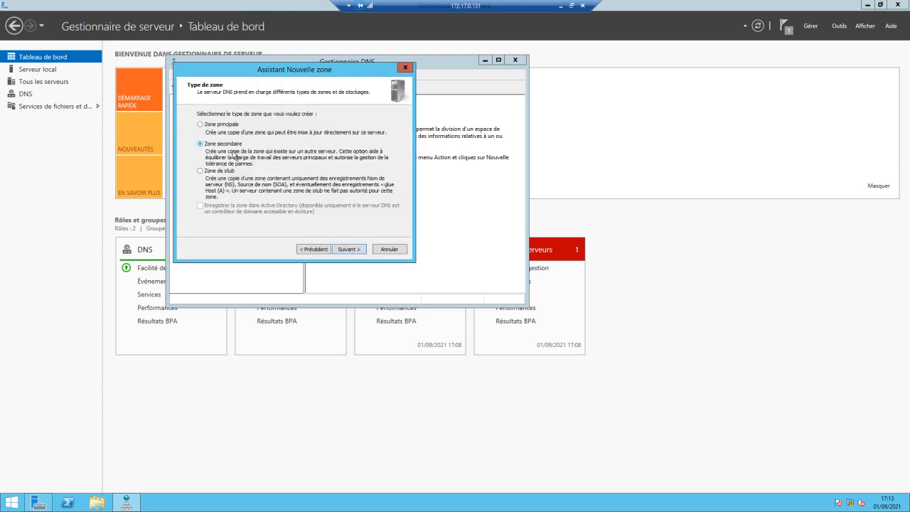
{"action": "left_click", "coordinate": [351, 249]}
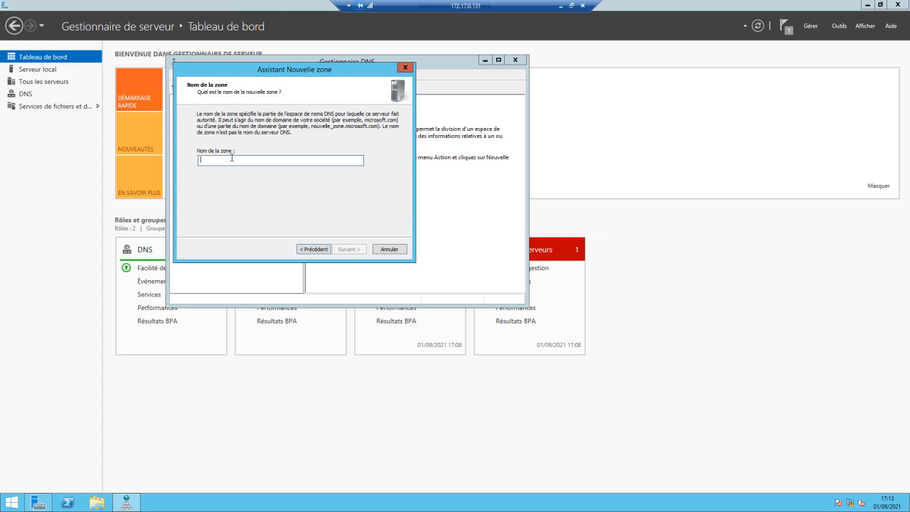
{"action": "type", "text": "242informatic.local"}
{"action": "left_click", "coordinate": [355, 250]}
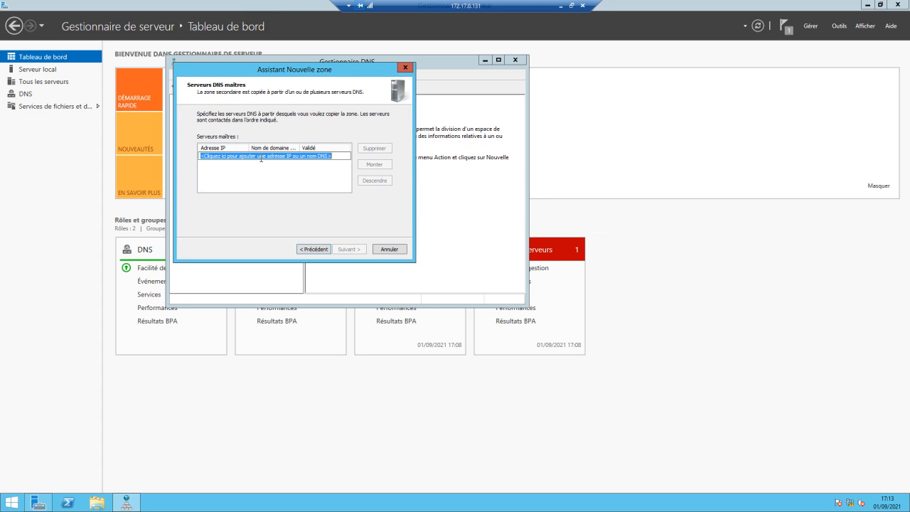
Set 172.17.0.130 as the zone's master DNS server, finish creating the secondary zone and display its contents.
{"action": "left_click", "coordinate": [261, 158]}
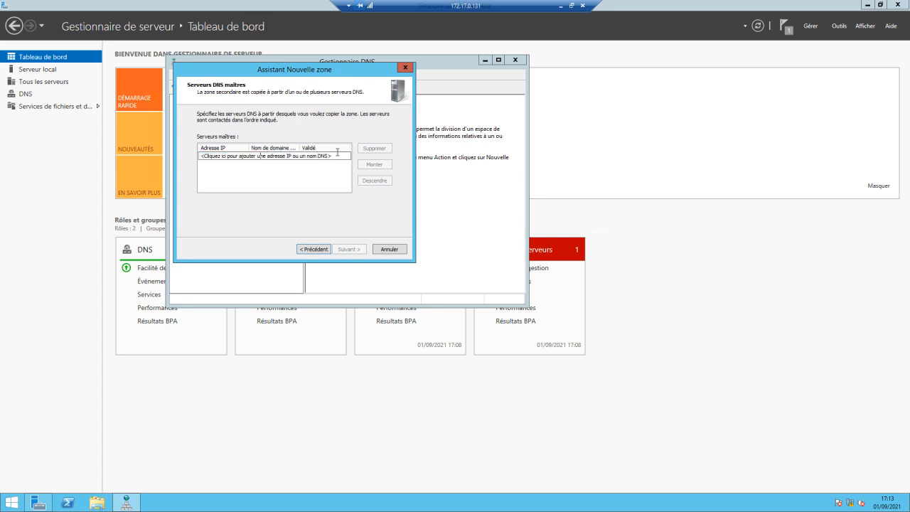
{"action": "left_click_drag", "start_coordinate": [336, 155], "coordinate": [145, 137]}
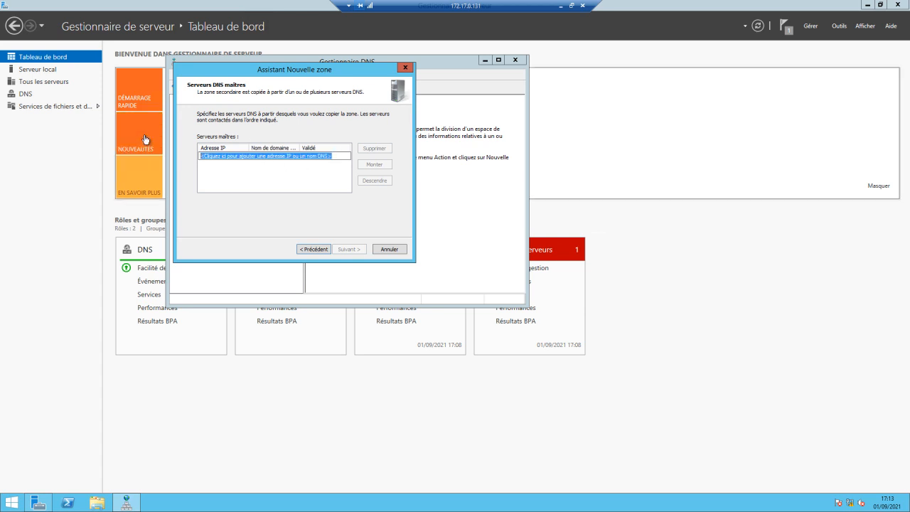
{"action": "type", "text": "17"}
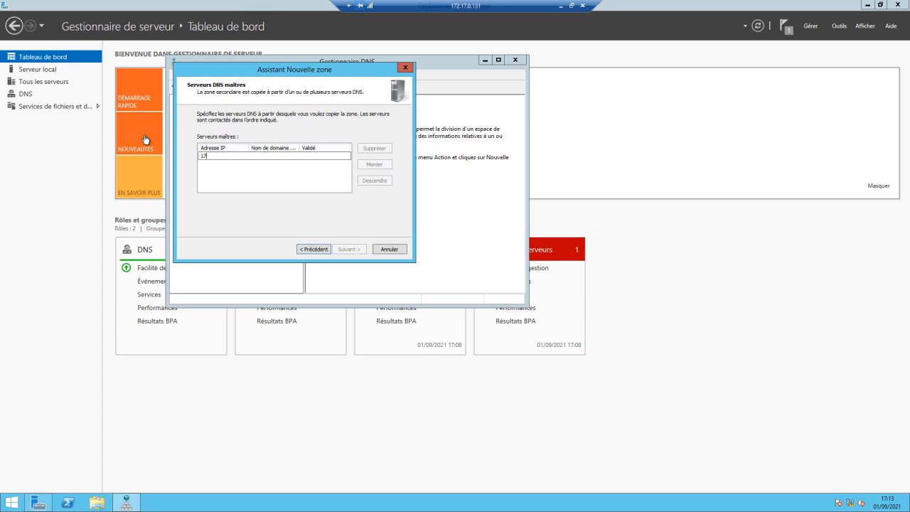
{"action": "type", "text": "2.17.0.130"}
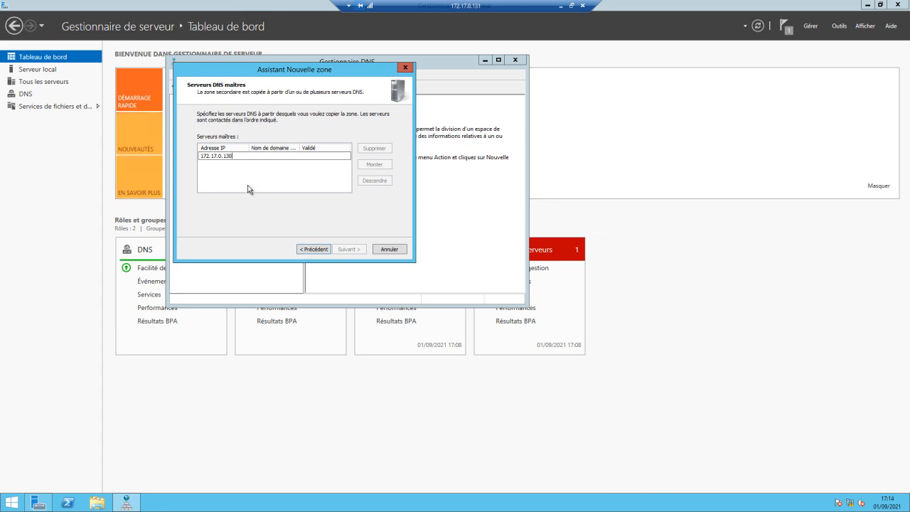
{"action": "left_click", "coordinate": [247, 185]}
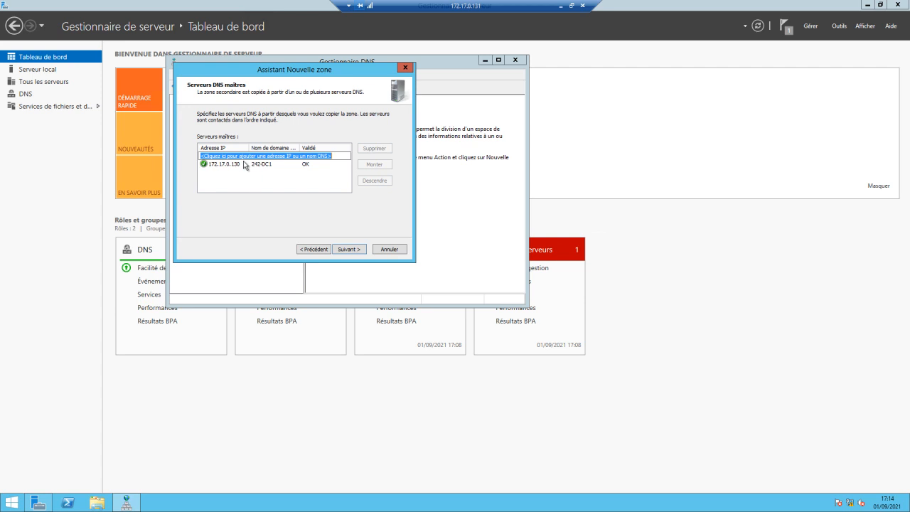
{"action": "left_click", "coordinate": [237, 165]}
{"action": "left_click", "coordinate": [237, 171]}
{"action": "left_click", "coordinate": [349, 249]}
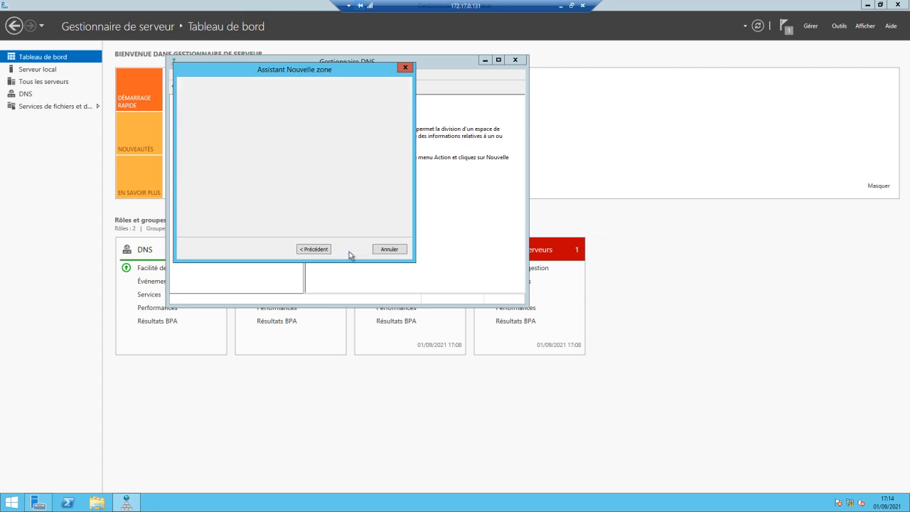
{"action": "left_click", "coordinate": [349, 250]}
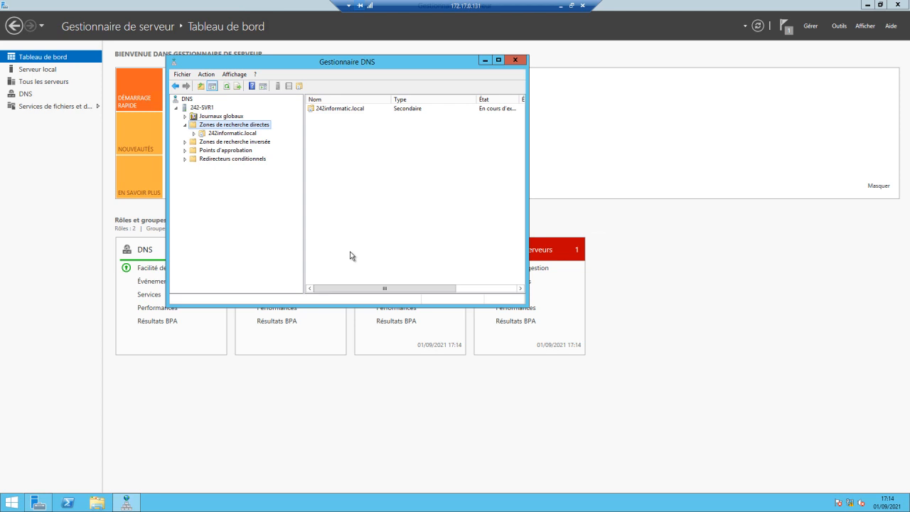
{"action": "left_click", "coordinate": [232, 133]}
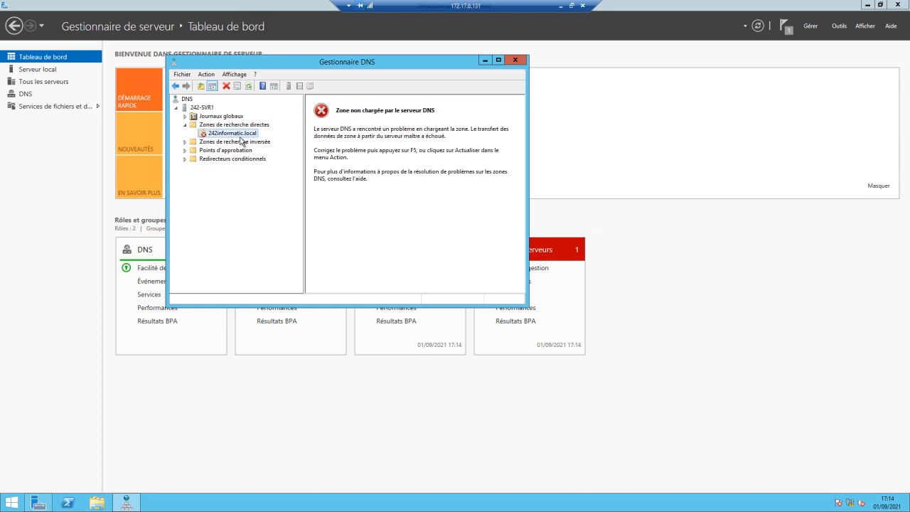
{"action": "left_click", "coordinate": [330, 191]}
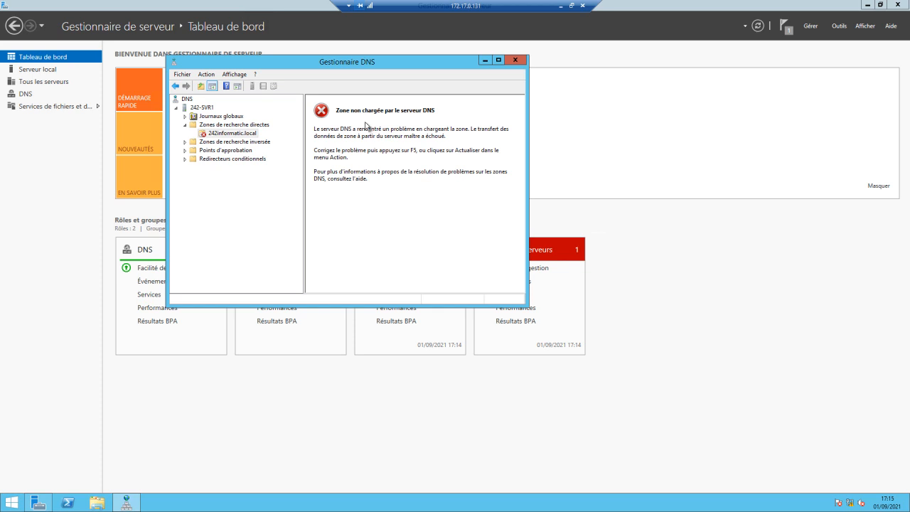
Switch to the 242-DC1 remote session and allow zone transfers of 242informatic.local only to specified servers.
{"action": "left_click", "coordinate": [560, 7]}
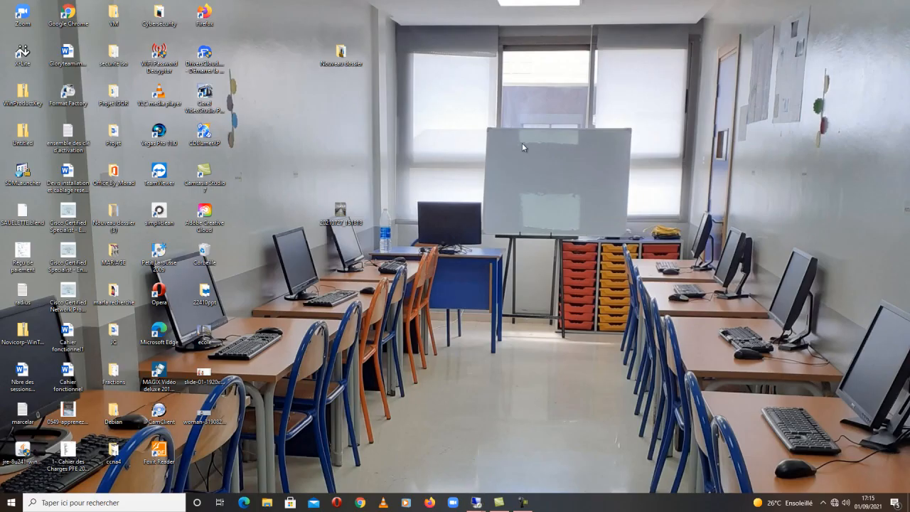
{"action": "mouse_move", "coordinate": [475, 502]}
{"action": "left_click", "coordinate": [425, 462]}
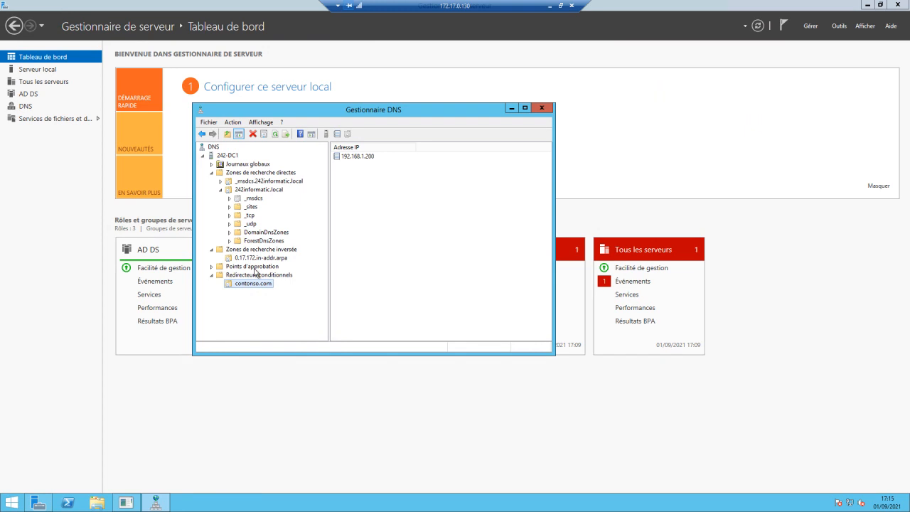
{"action": "right_click", "coordinate": [259, 190]}
{"action": "left_click", "coordinate": [311, 330]}
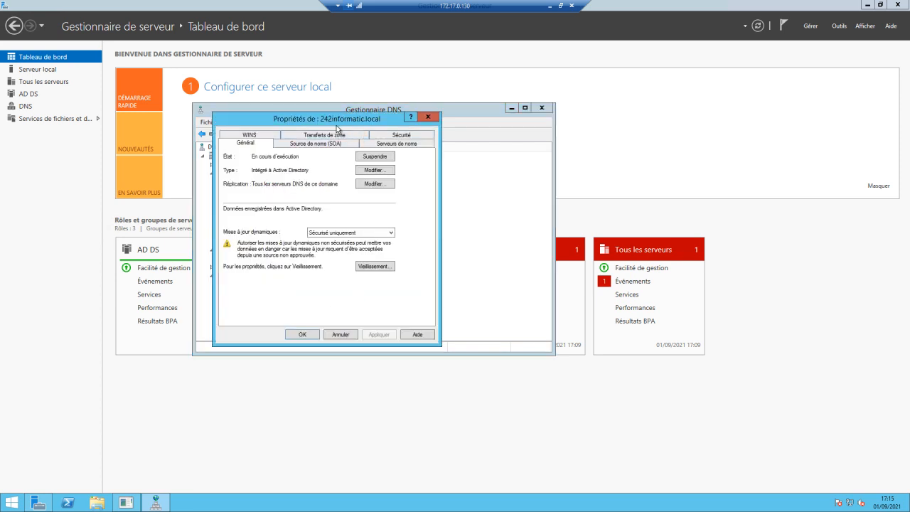
{"action": "left_click", "coordinate": [342, 135]}
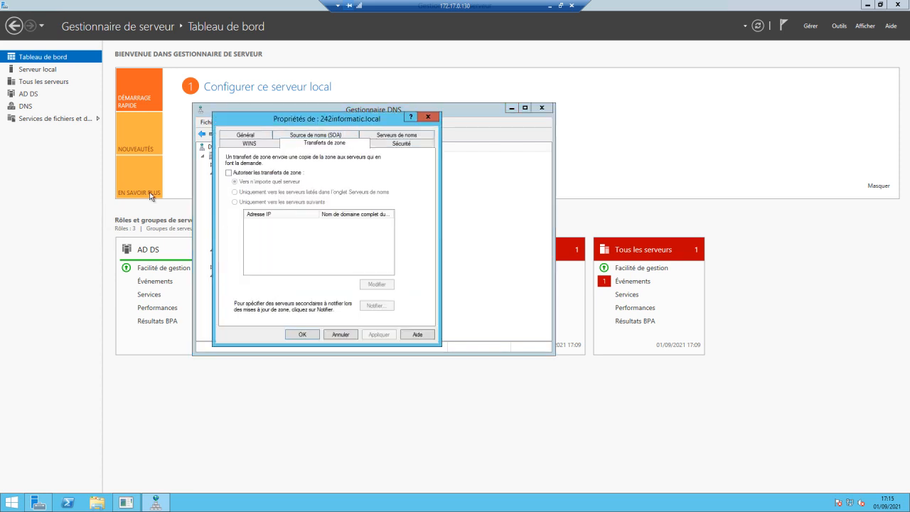
{"action": "left_click", "coordinate": [229, 172]}
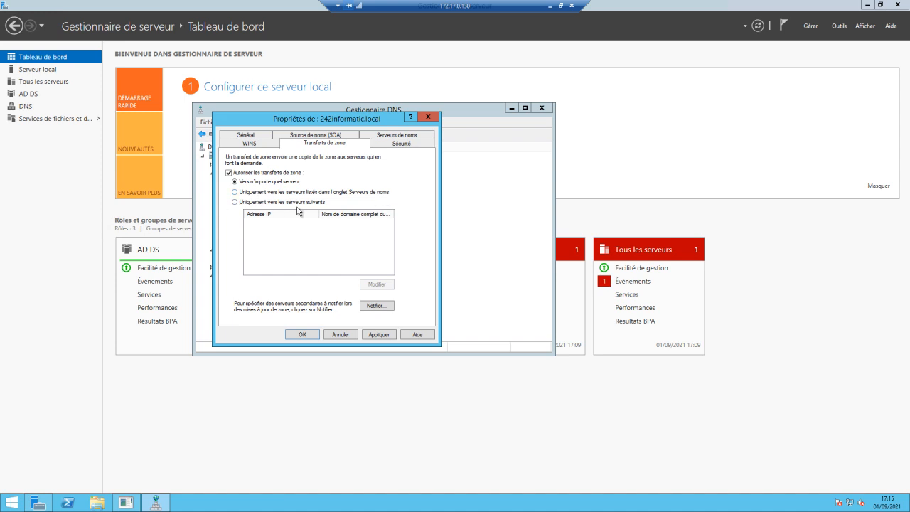
{"action": "left_click", "coordinate": [235, 202]}
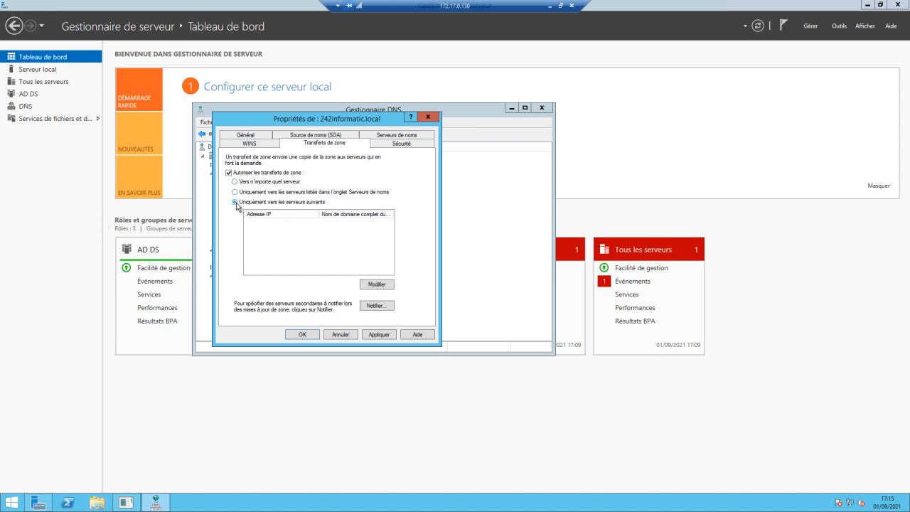
Add secondary server 172.17.0.131 to the servers allowed to receive zone transfers and save the zone's properties.
{"action": "left_click", "coordinate": [376, 285]}
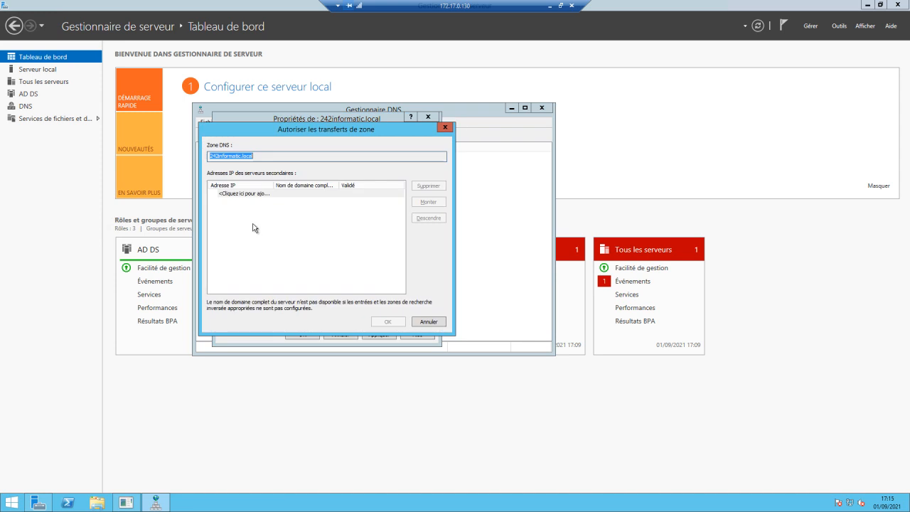
{"action": "left_click", "coordinate": [246, 194]}
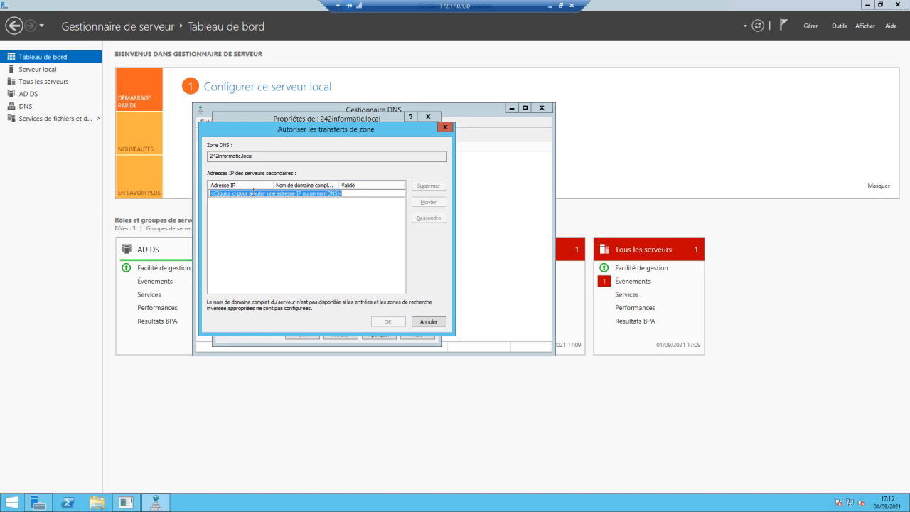
{"action": "type", "text": "172.17"}
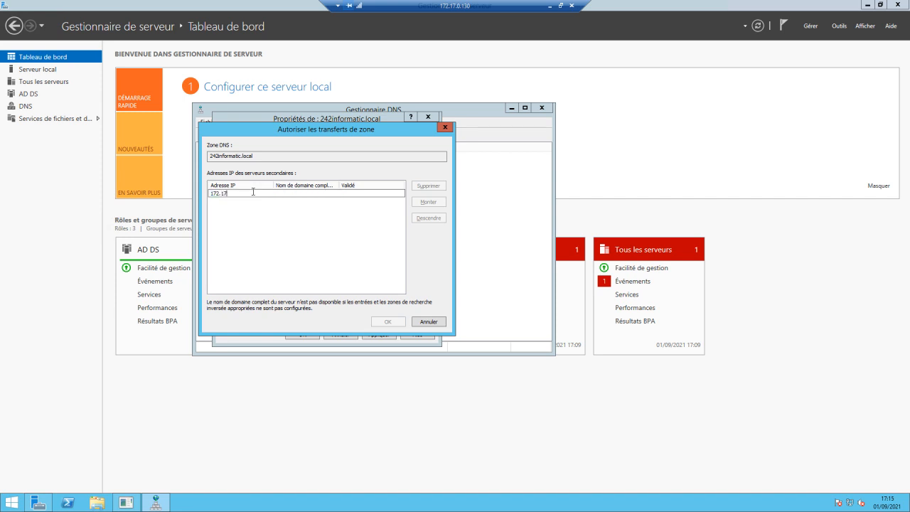
{"action": "type", "text": ".0.131"}
{"action": "left_click", "coordinate": [248, 240]}
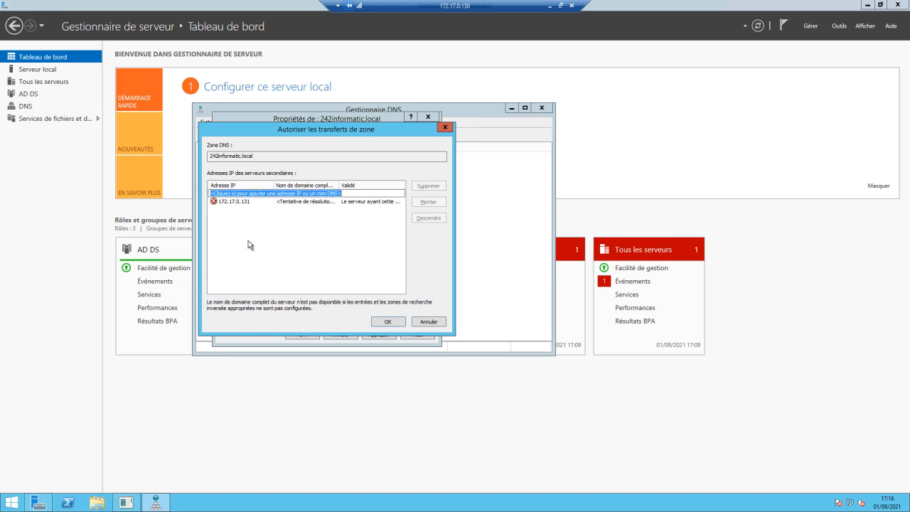
{"action": "left_click", "coordinate": [231, 203]}
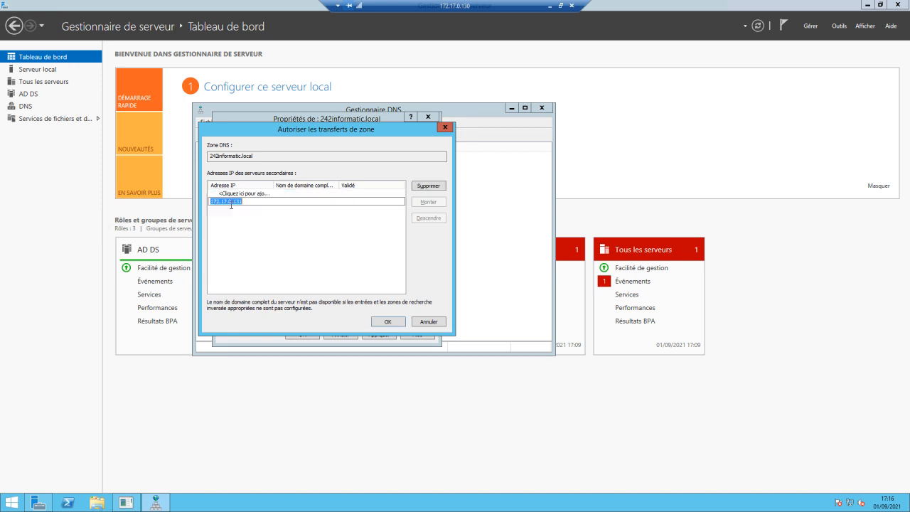
{"action": "left_click", "coordinate": [237, 217]}
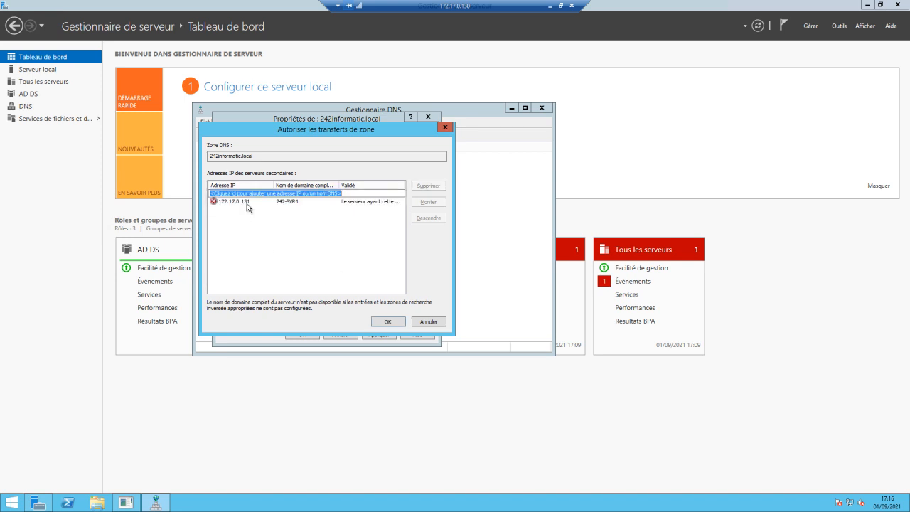
{"action": "left_click", "coordinate": [246, 204]}
{"action": "left_click", "coordinate": [244, 213]}
{"action": "left_click", "coordinate": [388, 321]}
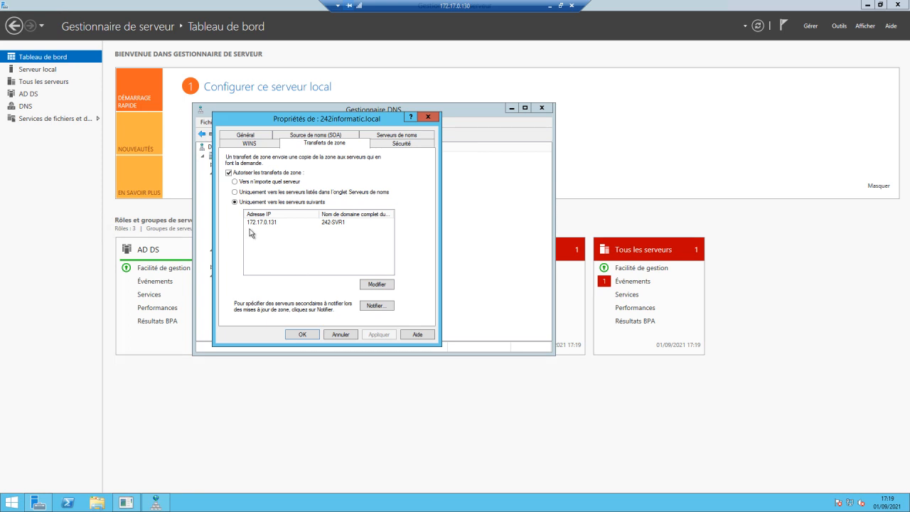
{"action": "left_click", "coordinate": [303, 334]}
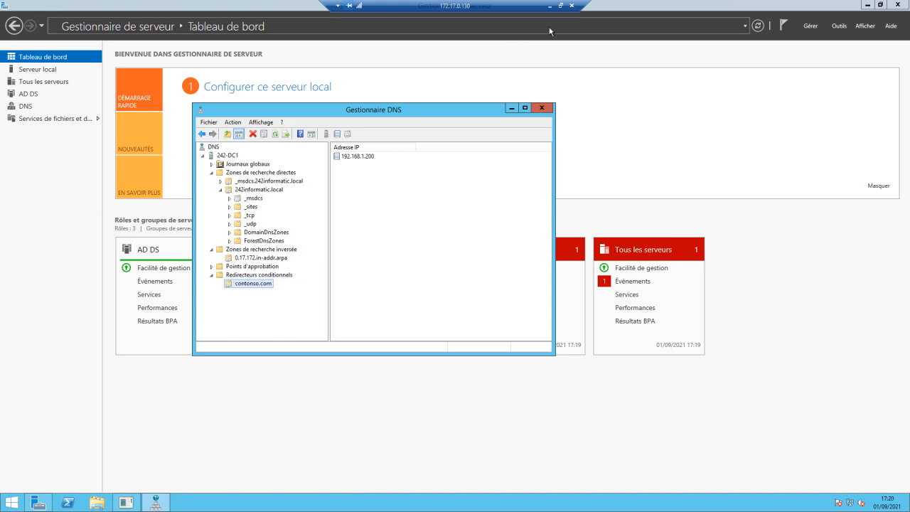
Return to the 242-SVR1 remote session and examine the status and records of the secondary zone 242informatic.local.
{"action": "left_click", "coordinate": [550, 7]}
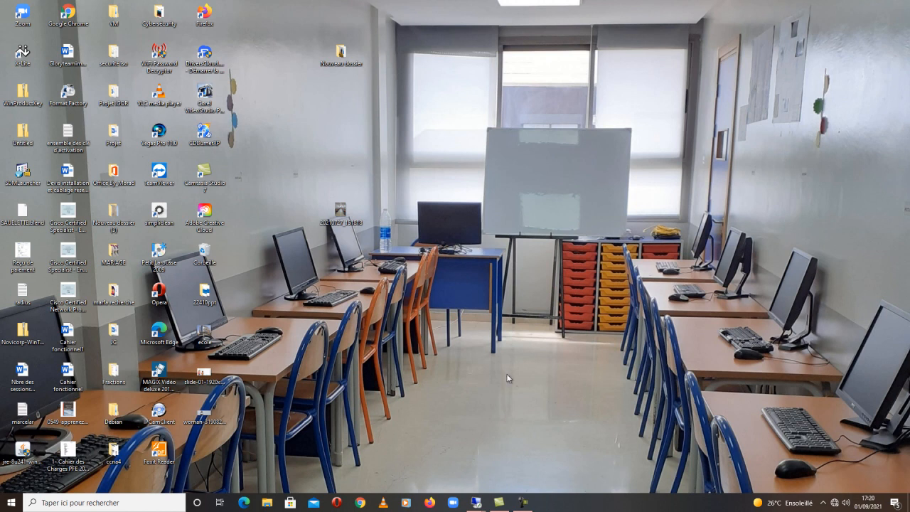
{"action": "mouse_move", "coordinate": [476, 502]}
{"action": "left_click", "coordinate": [548, 449]}
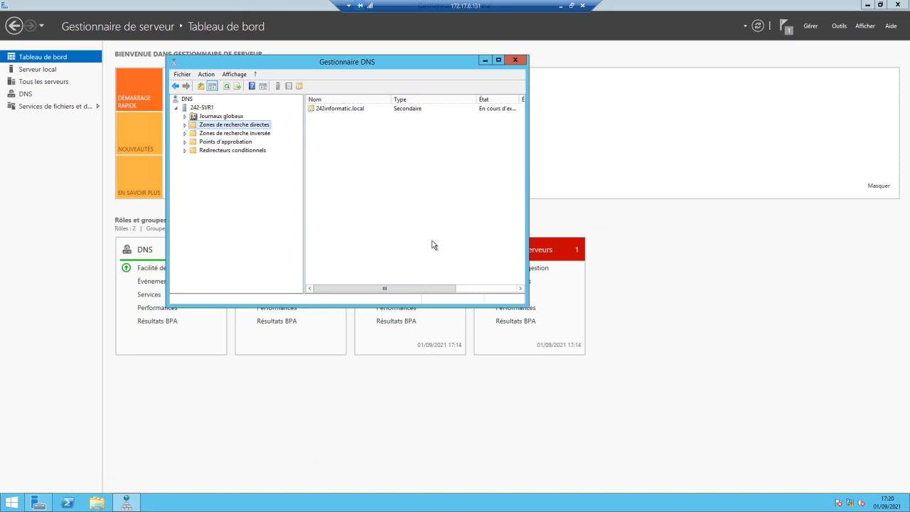
{"action": "left_click_drag", "start_coordinate": [426, 288], "coordinate": [462, 183]}
{"action": "left_click_drag", "start_coordinate": [458, 99], "coordinate": [485, 99]}
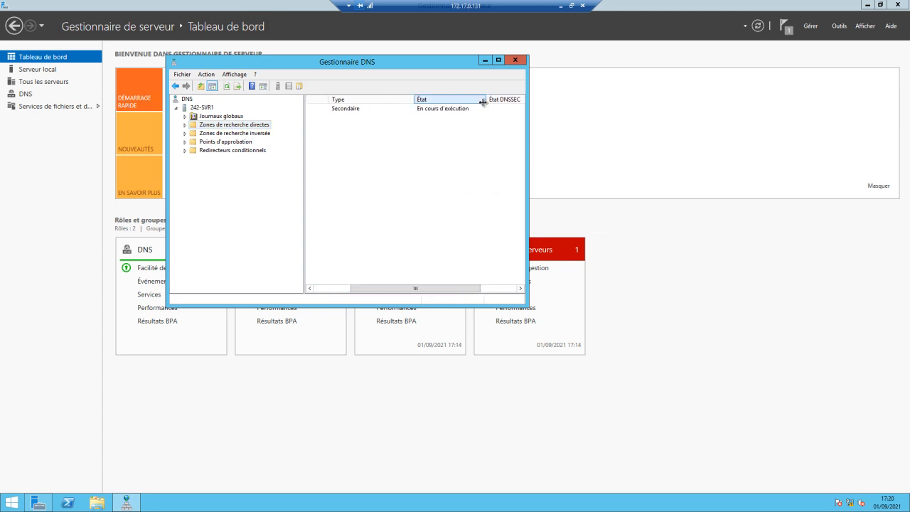
{"action": "left_click", "coordinate": [185, 125]}
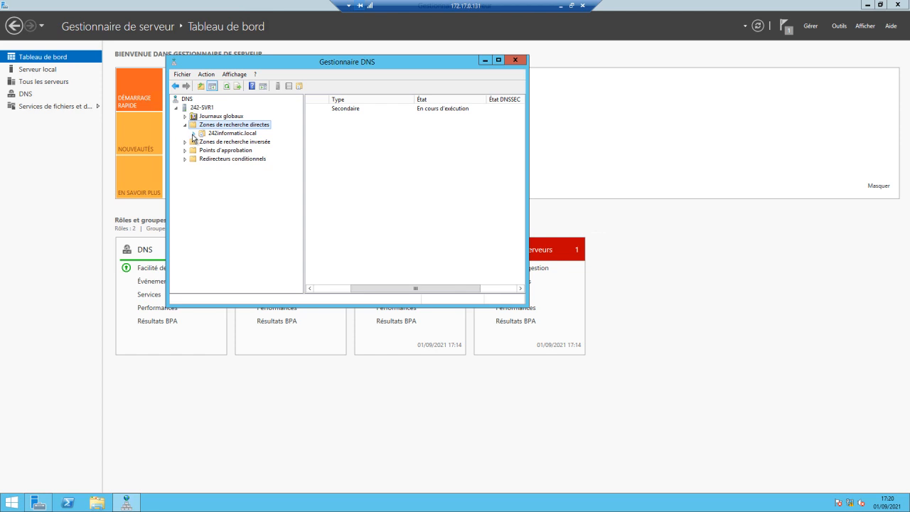
{"action": "left_click", "coordinate": [193, 133]}
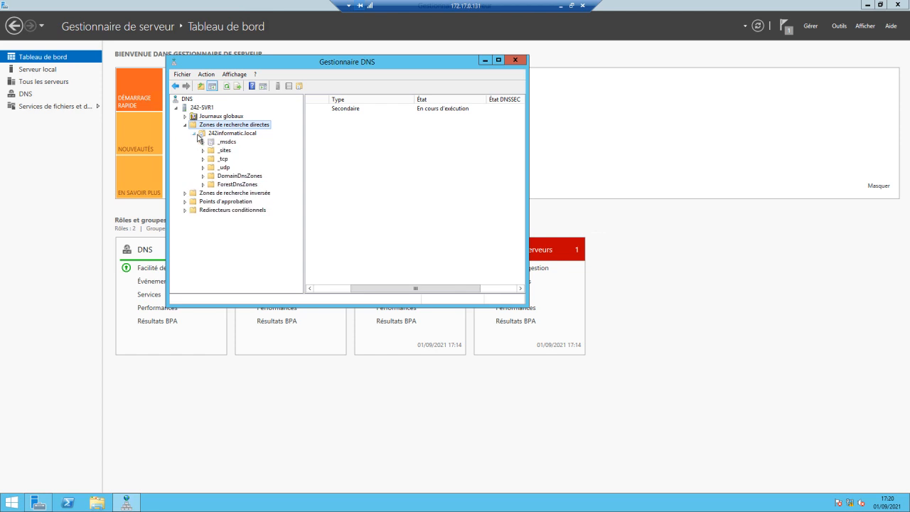
{"action": "left_click", "coordinate": [234, 134]}
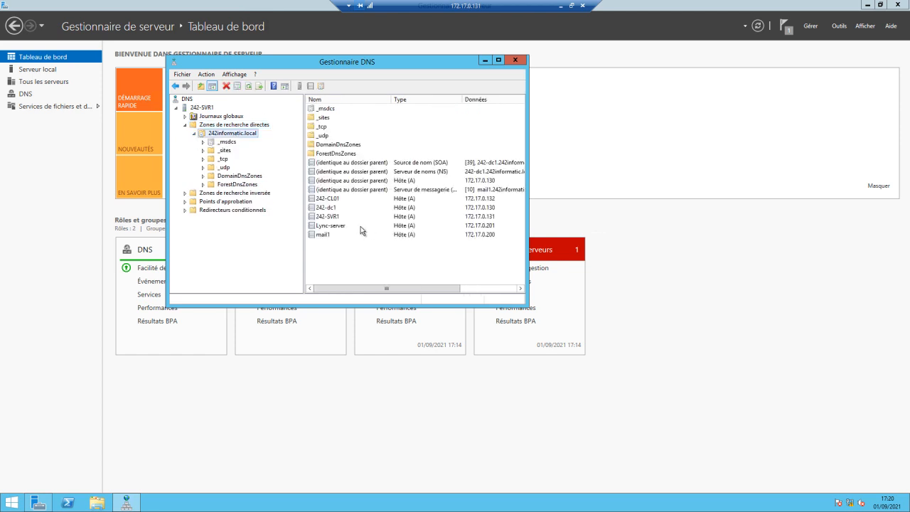